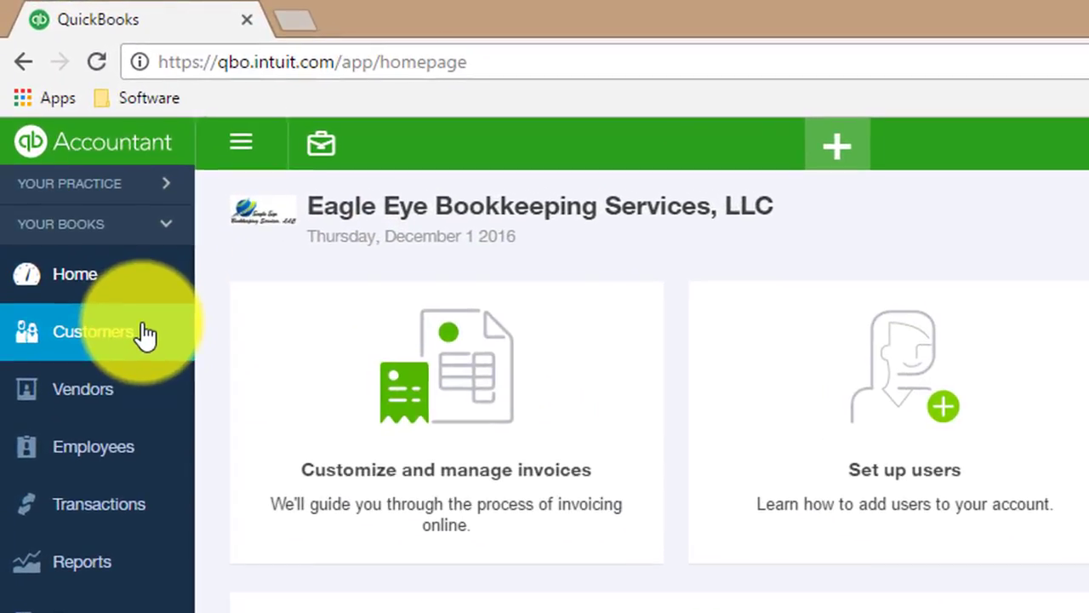
Start a new customer with company and display name Broker Example # 2.
left_click(145, 333)
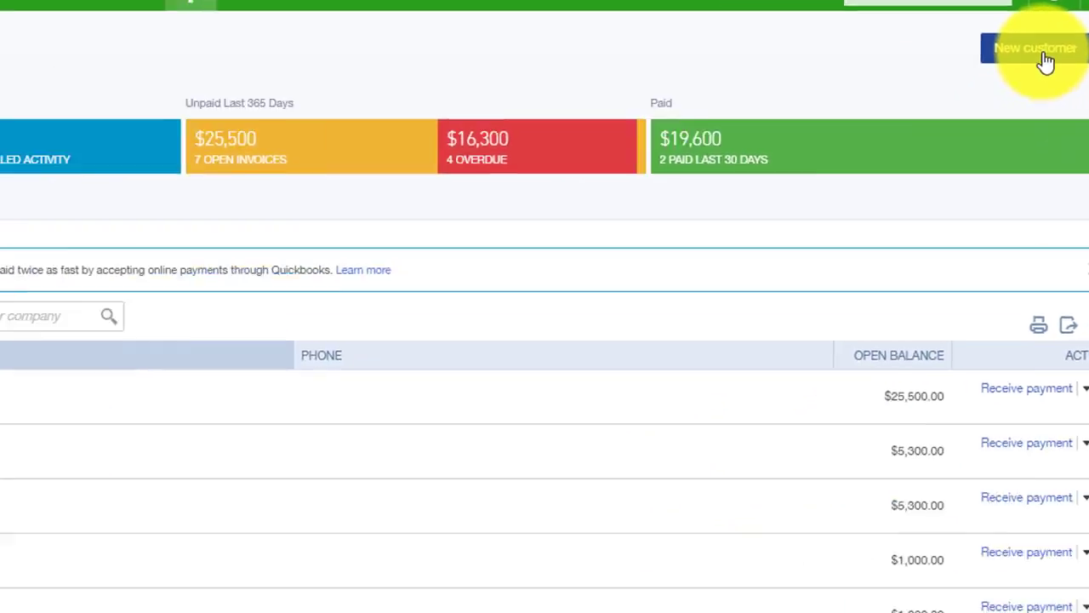
left_click(1043, 51)
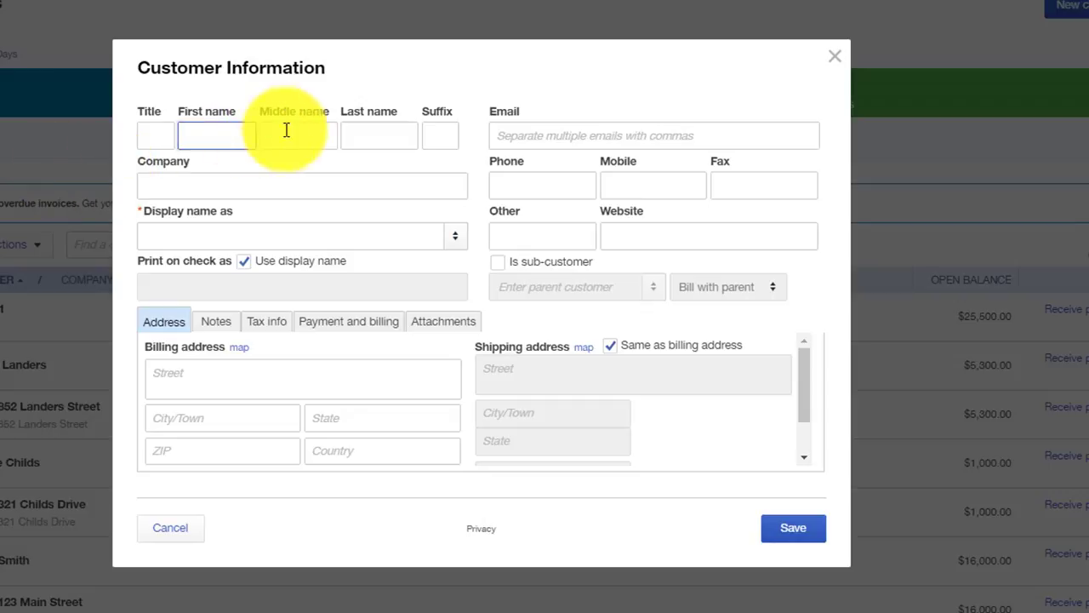
left_click(318, 181)
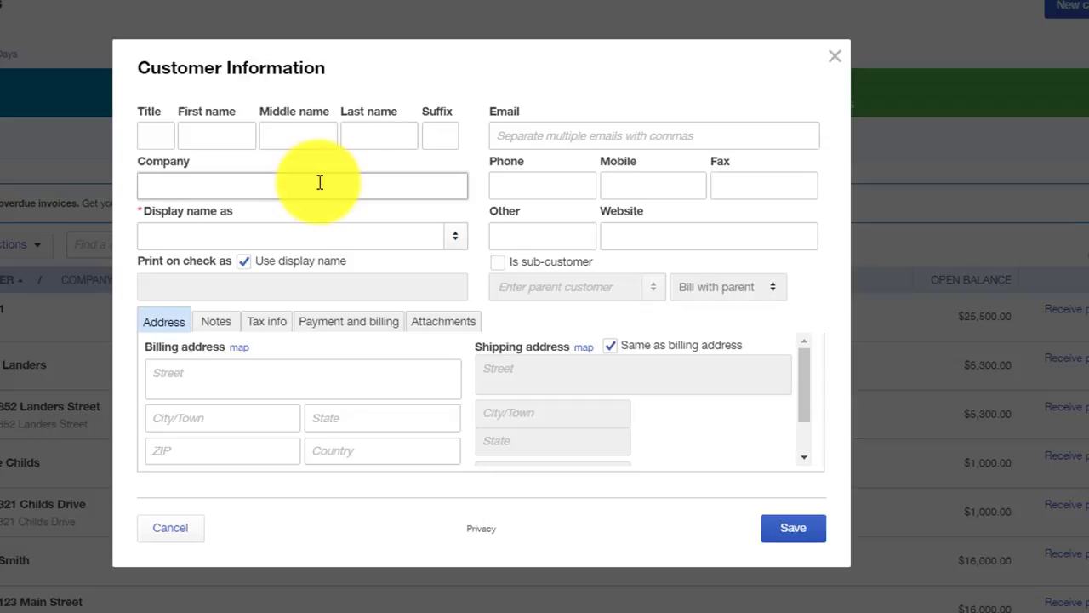
type("Broker Enample # 2")
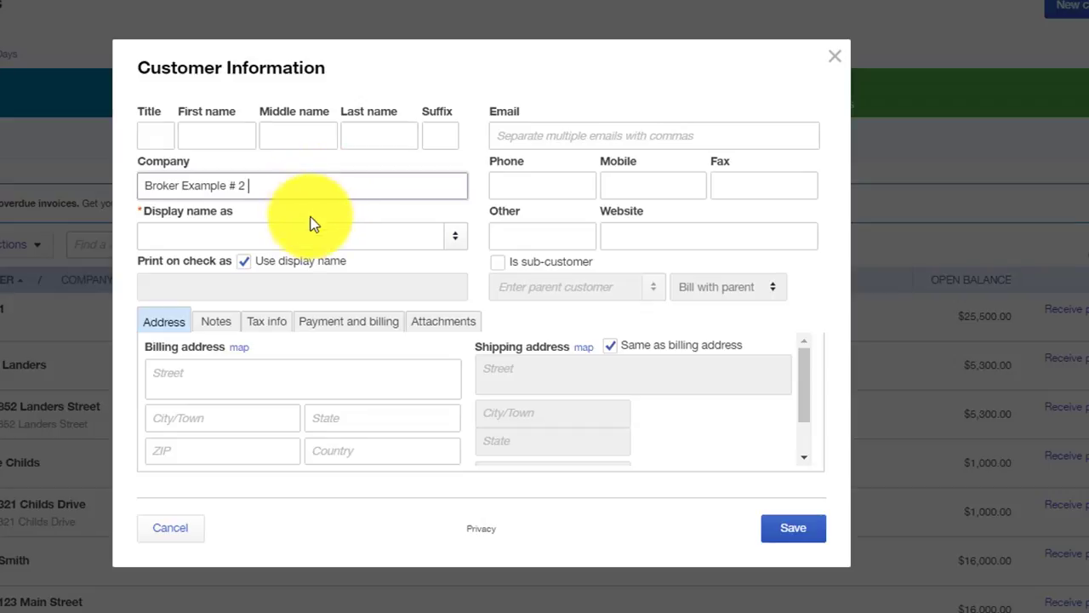
left_click(324, 224)
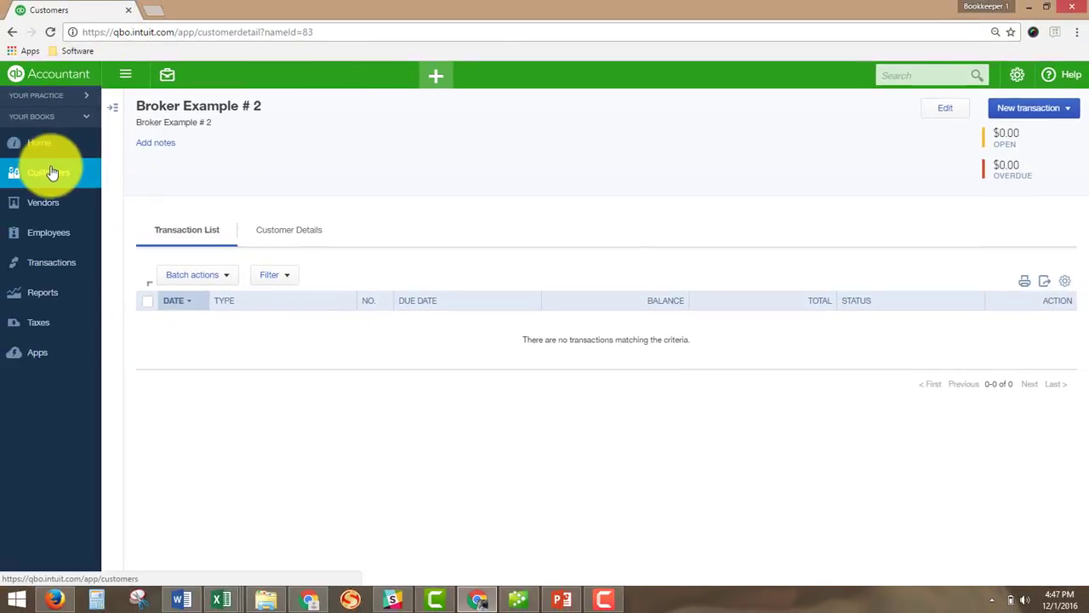
Scroll the Customers list to confirm Broker Example # 2 is listed, then reload it.
left_click(51, 171)
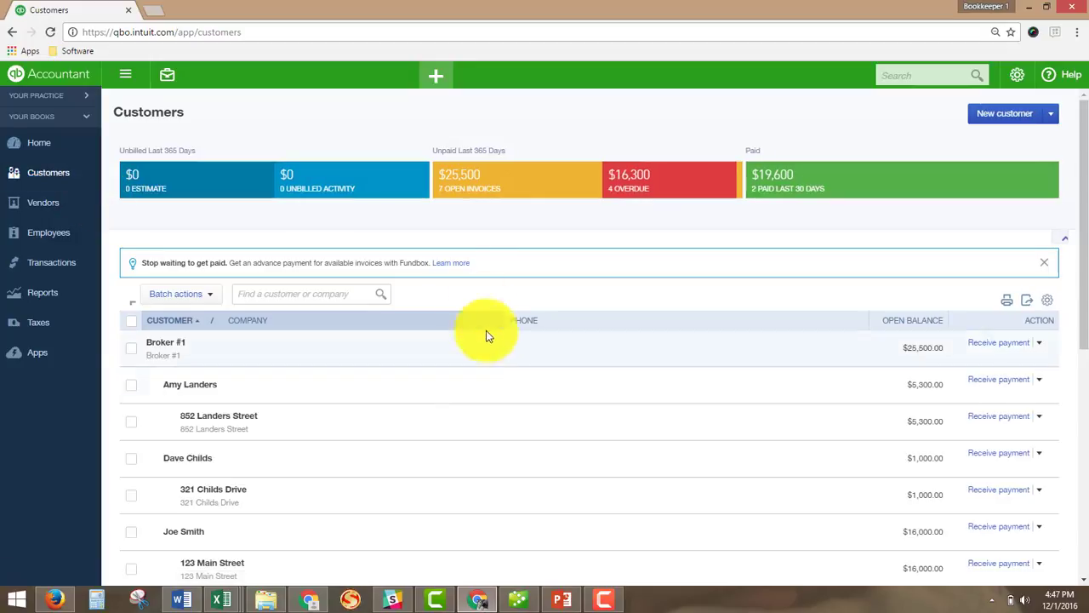
scroll(486, 336, "down", 5)
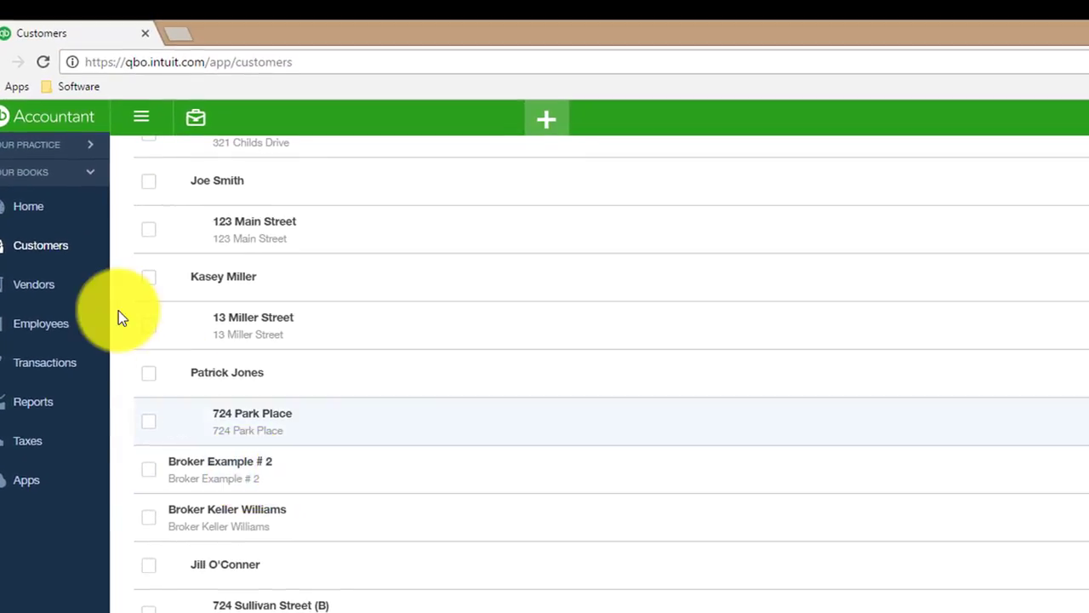
left_click(51, 250)
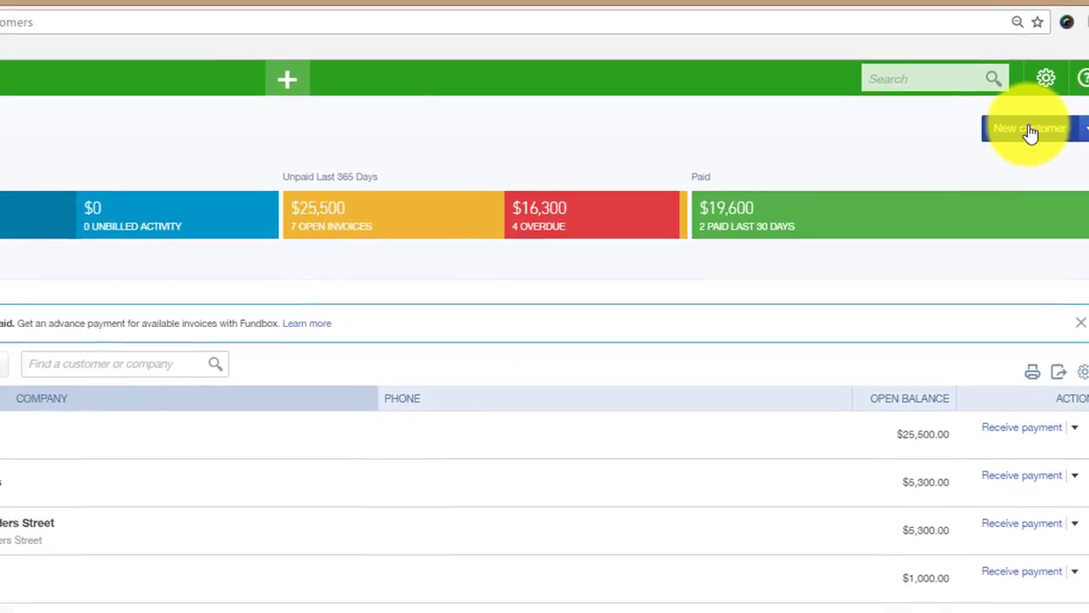
Start another new customer and enter the individual's first and last name.
left_click(979, 177)
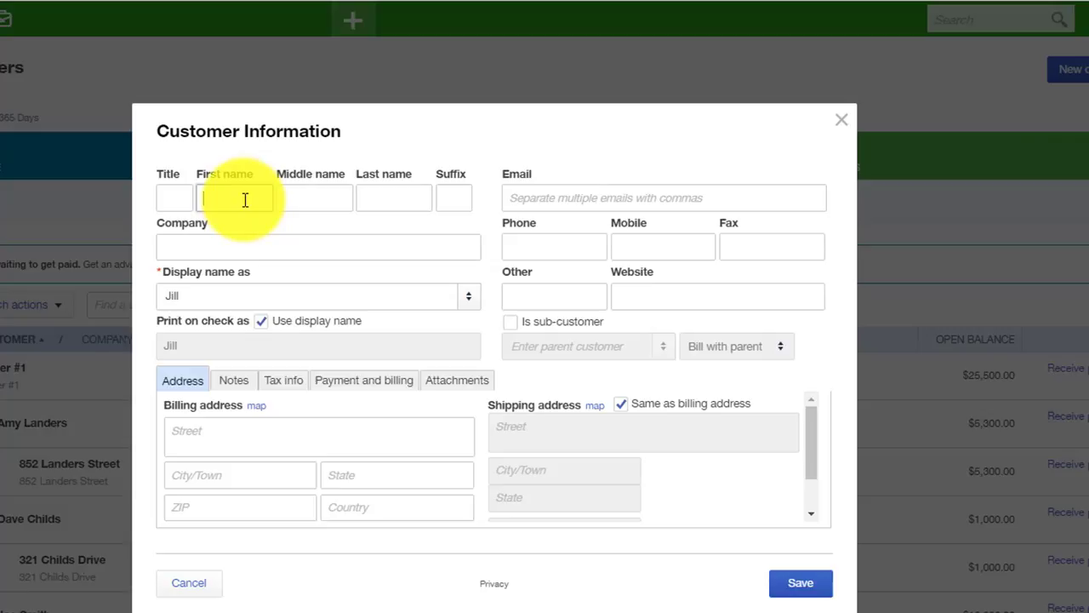
key("Tab")
key("Tab")
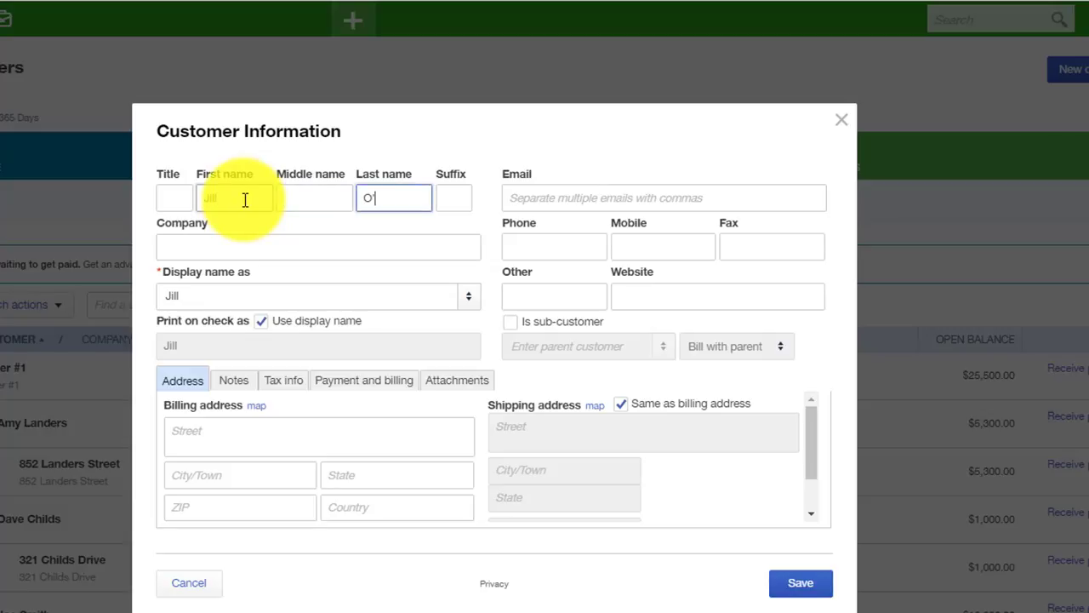
left_click(250, 248)
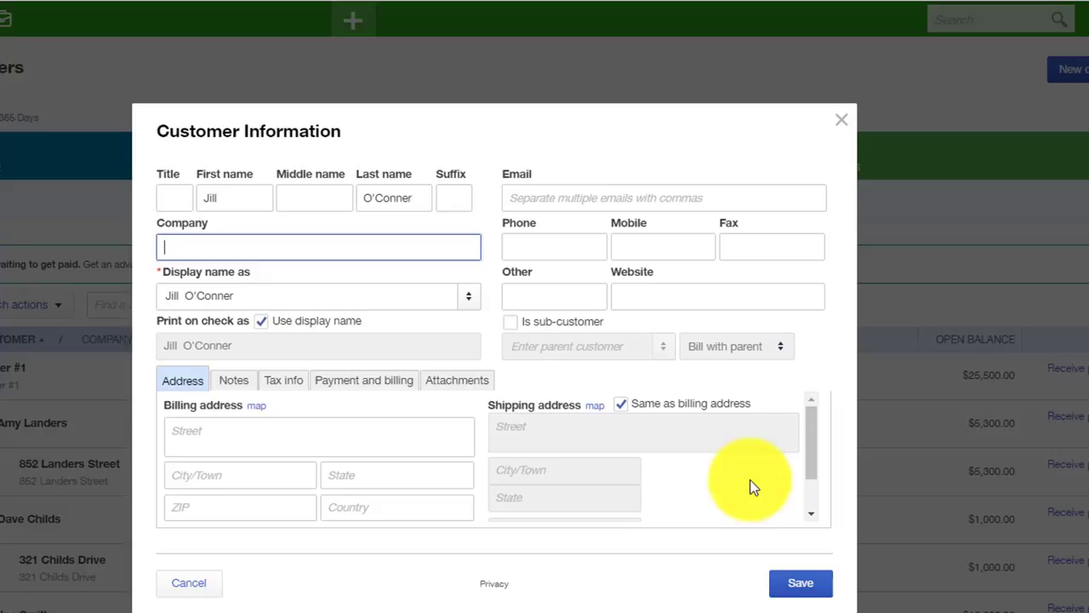
left_click(675, 195)
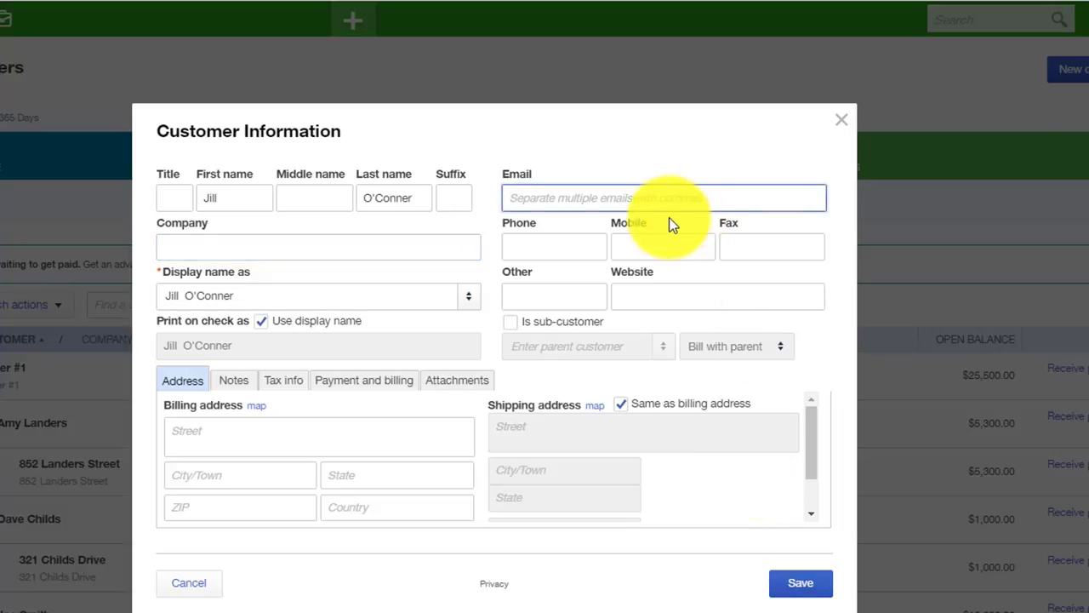
left_click(621, 249)
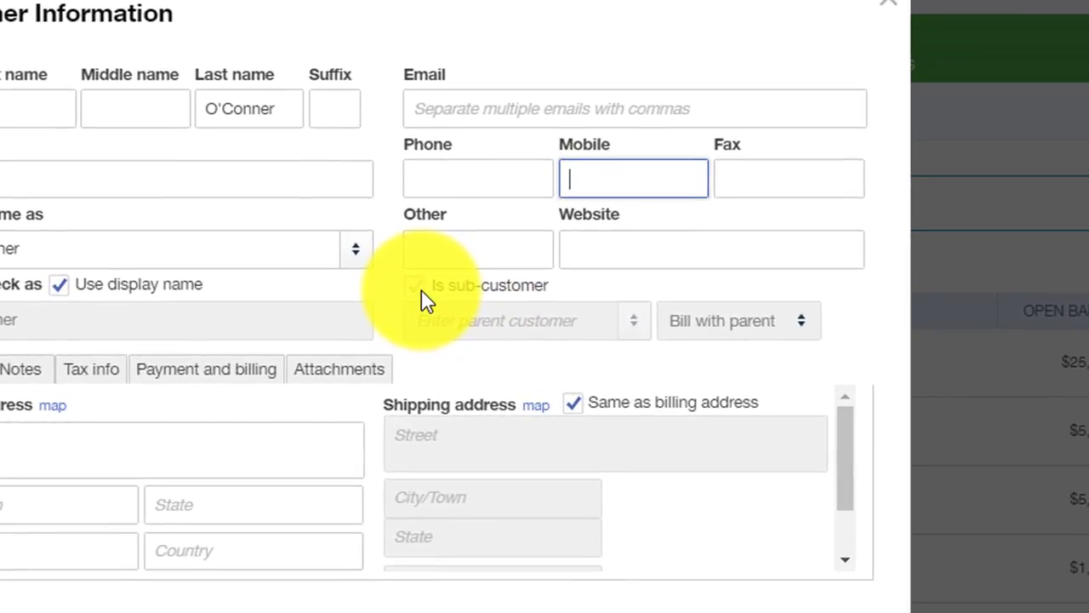
Mark the individual as a sub-customer of Broker Example # 2 and save.
left_click(421, 290)
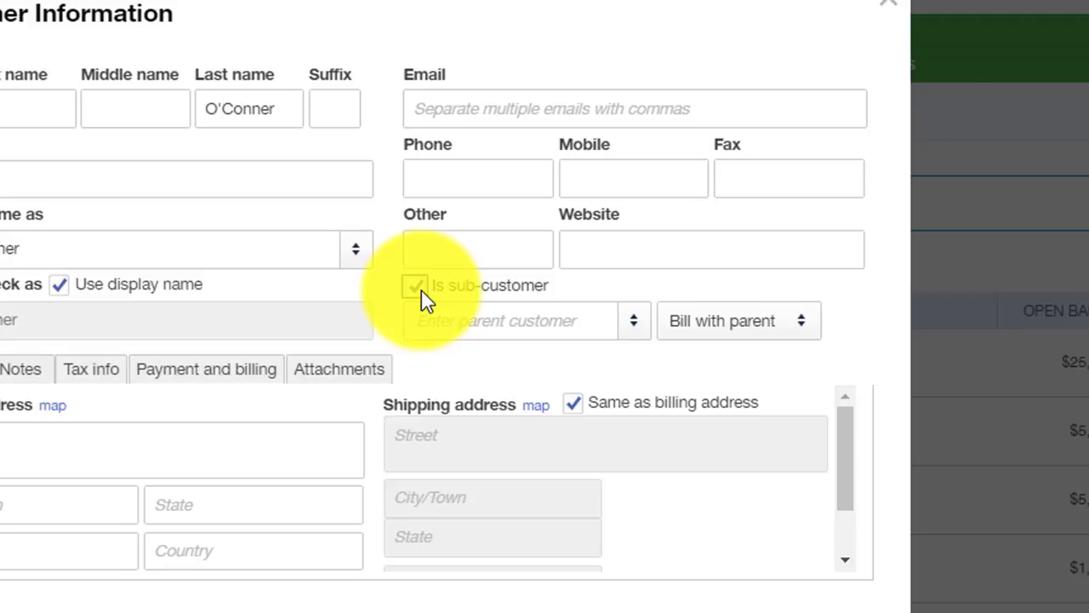
left_click(303, 171)
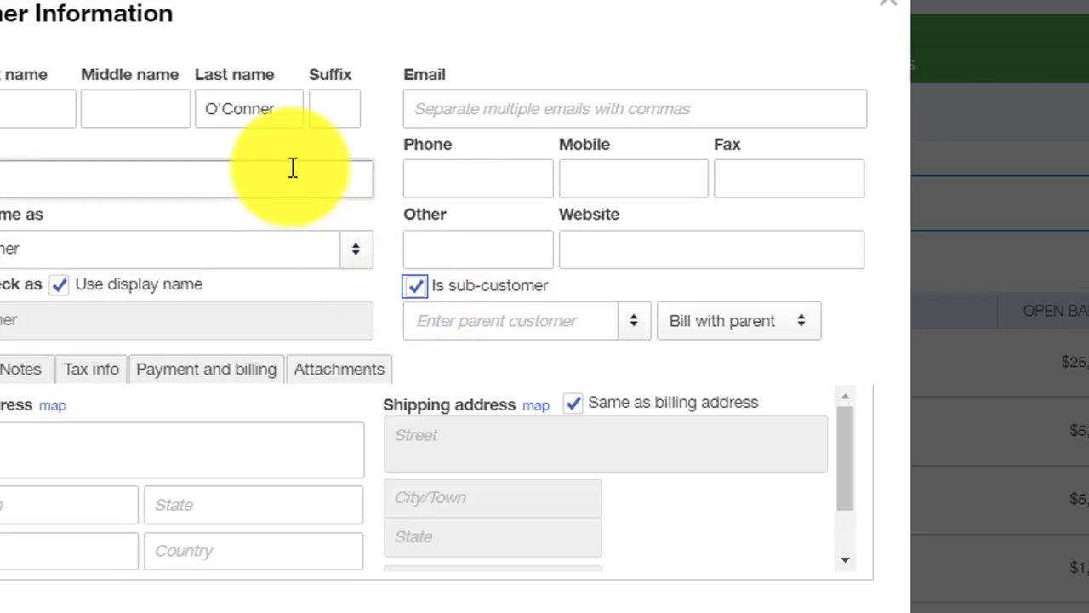
left_click(528, 306)
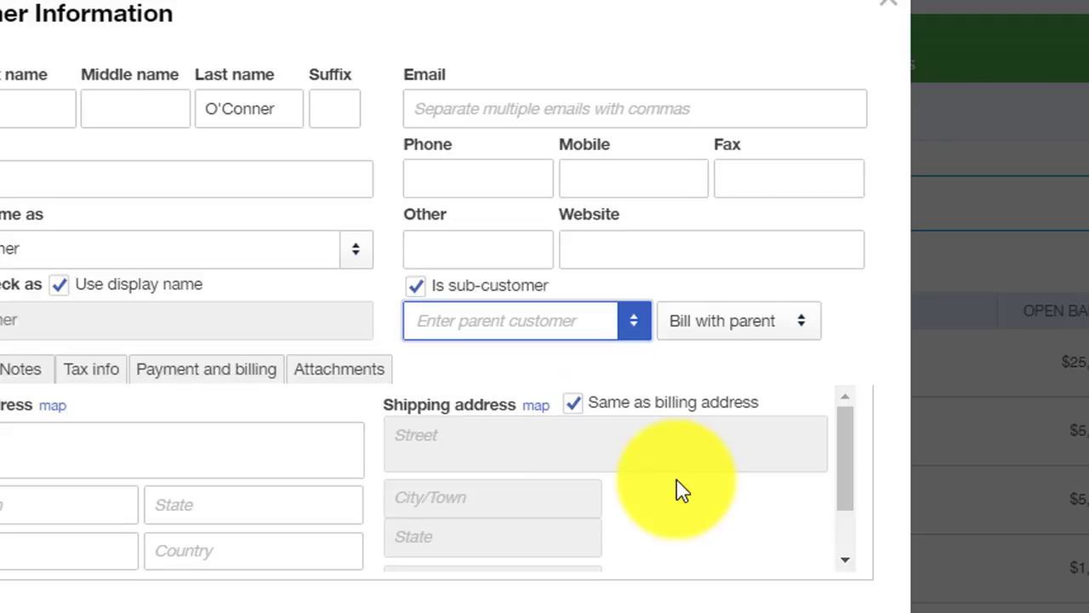
type("Broker #1")
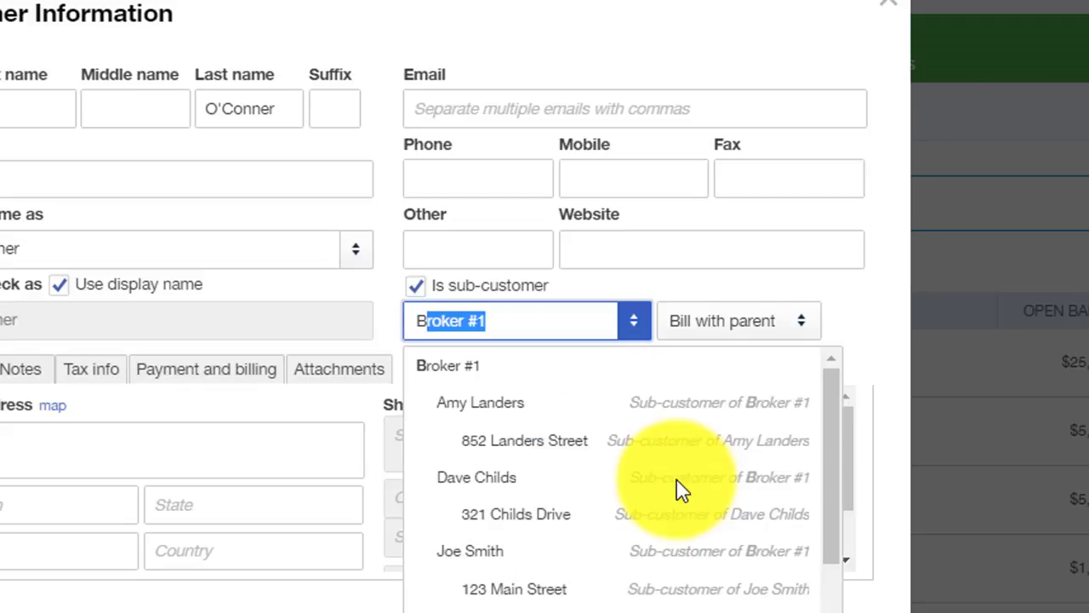
scroll(681, 489, "down", 5)
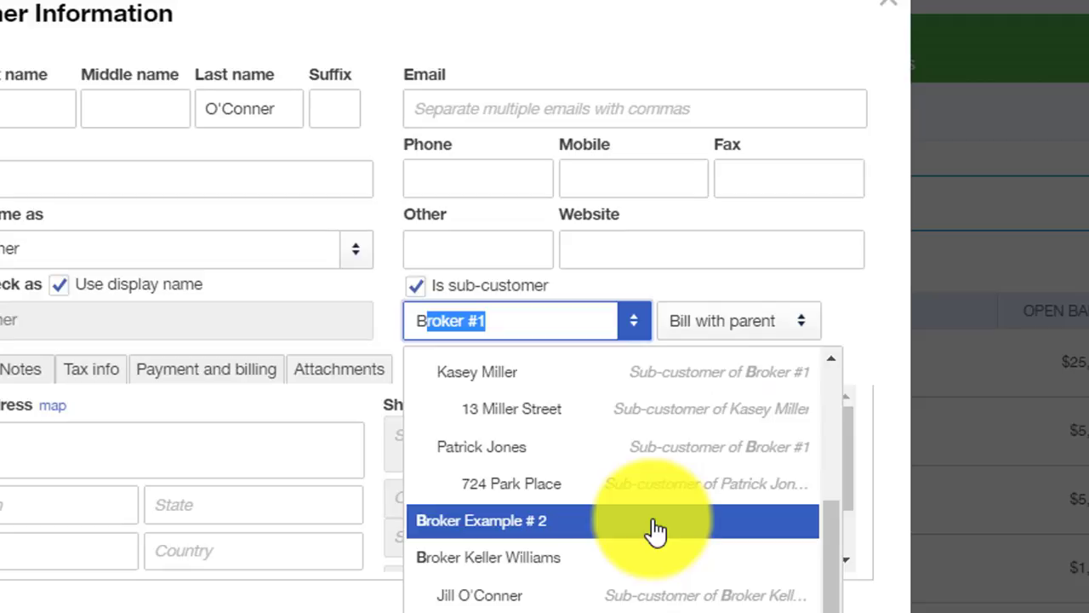
left_click(655, 521)
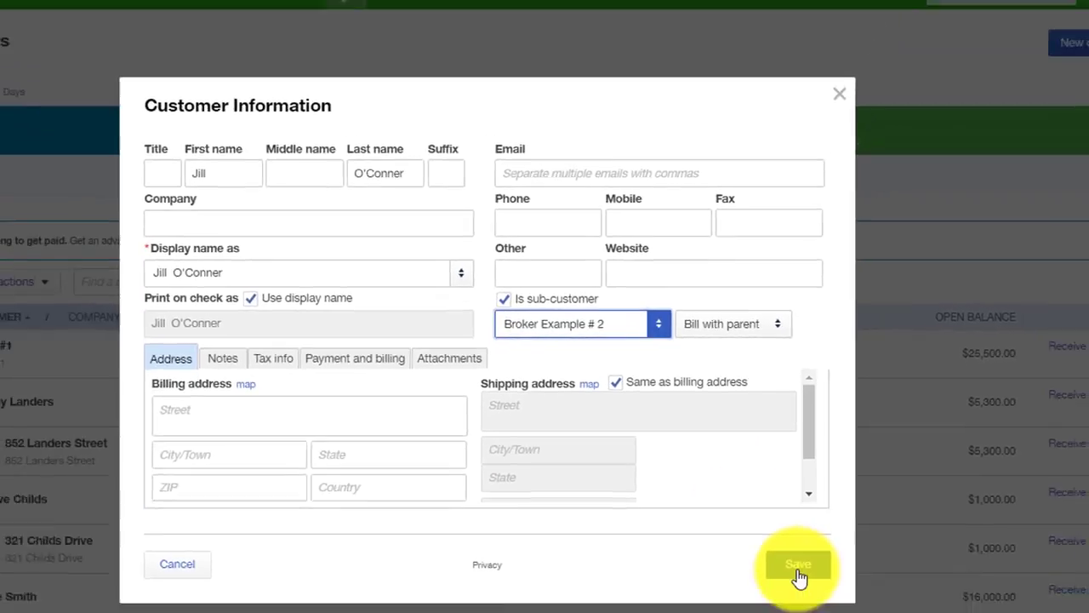
left_click(800, 576)
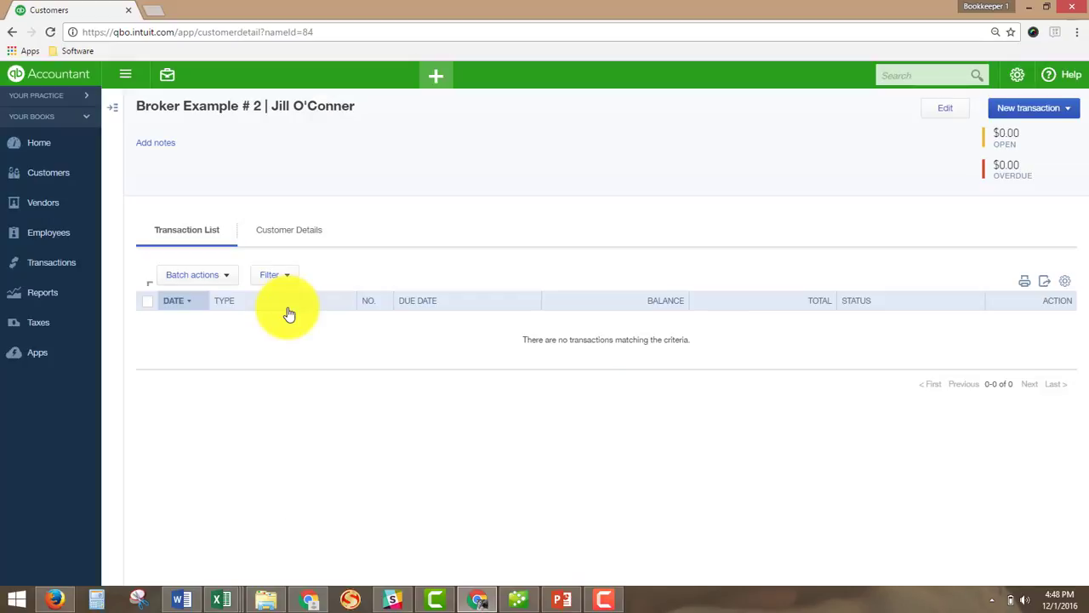
Scroll the Customers list to find the individual nested under Broker Example # 2, then reload it.
left_click(42, 174)
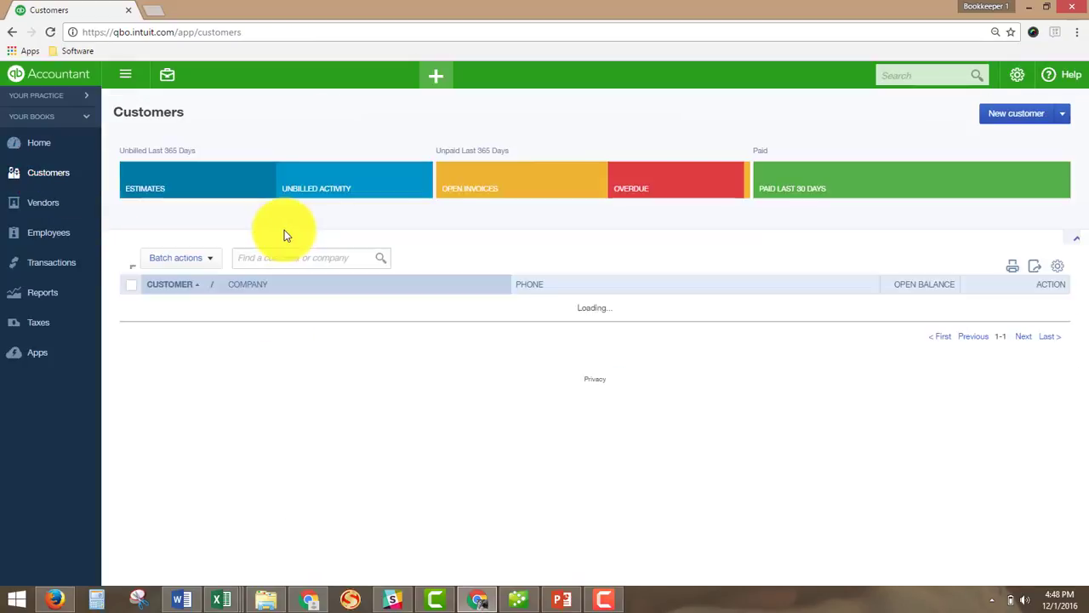
scroll(284, 241, "down", 5)
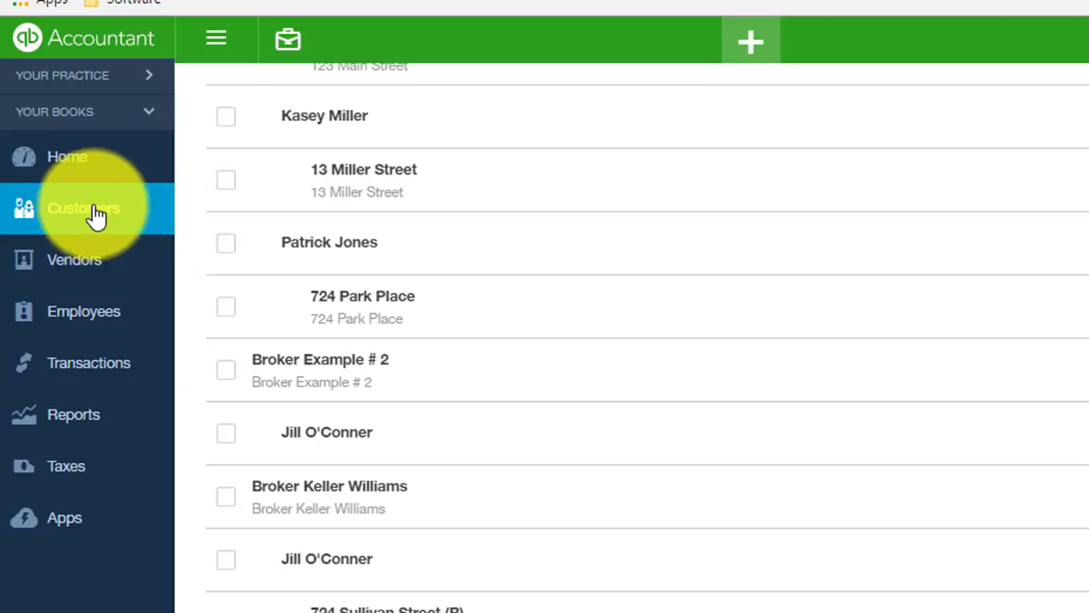
left_click(97, 216)
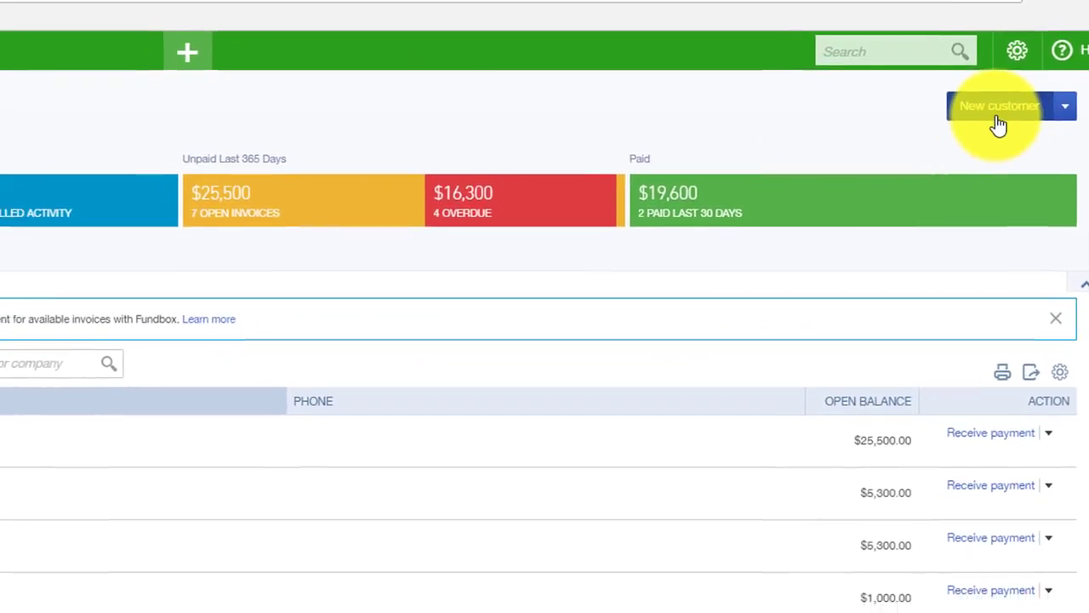
Start a new customer using the property street address as company and display name.
left_click(967, 130)
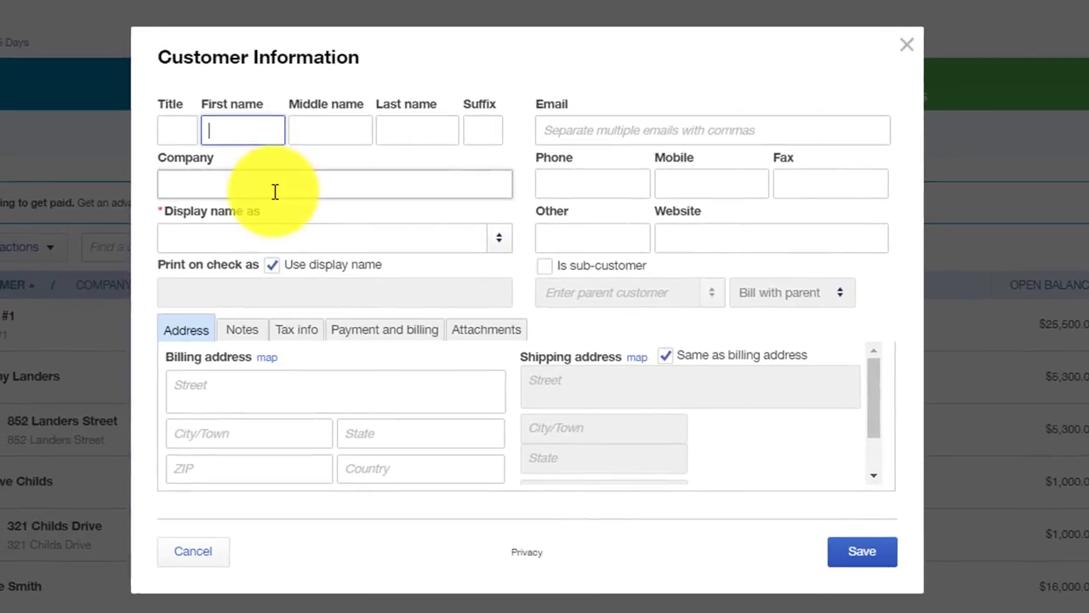
left_click(275, 191)
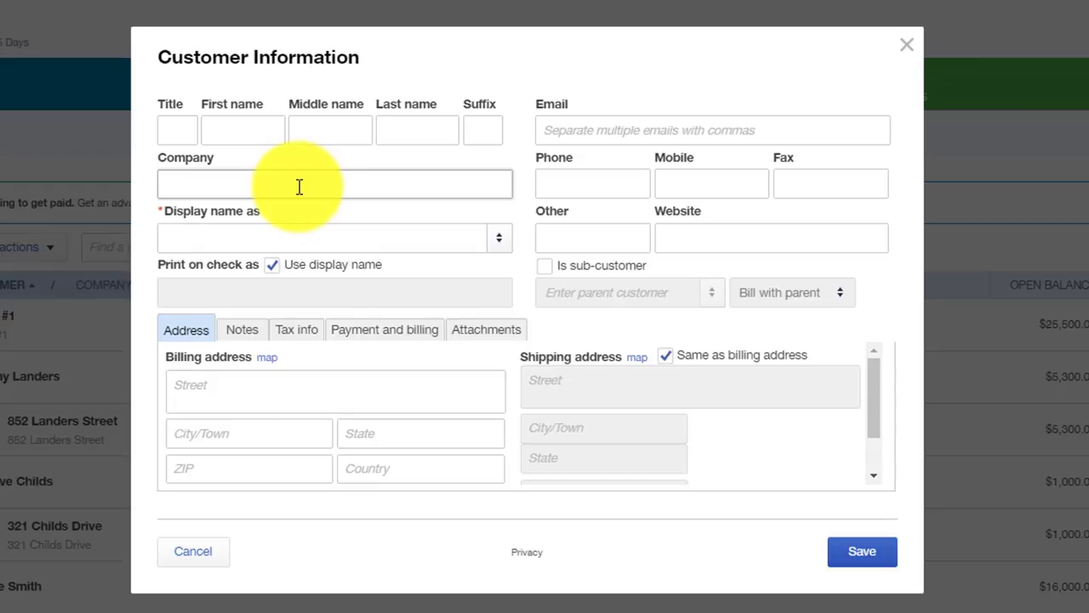
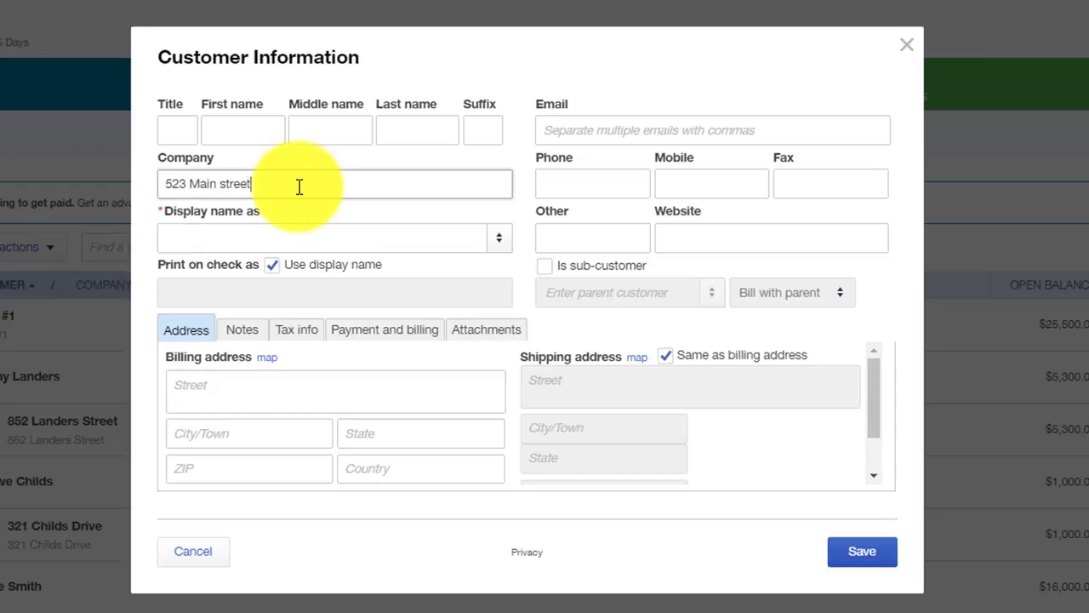
key("Tab")
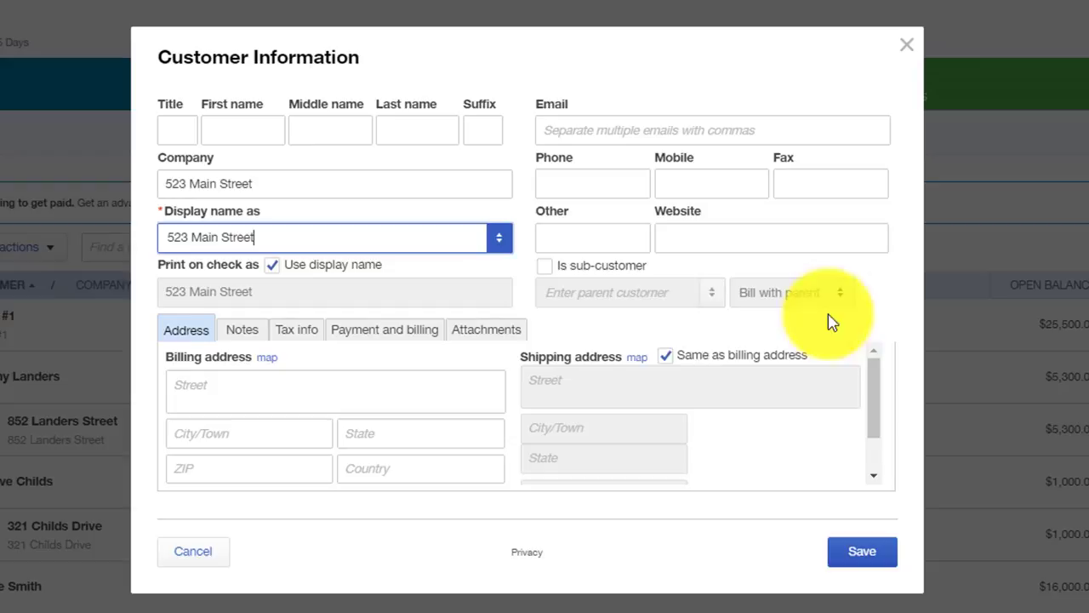
Make the address customer a sub-customer of the individual under Broker Example # 2, and save.
left_click(547, 270)
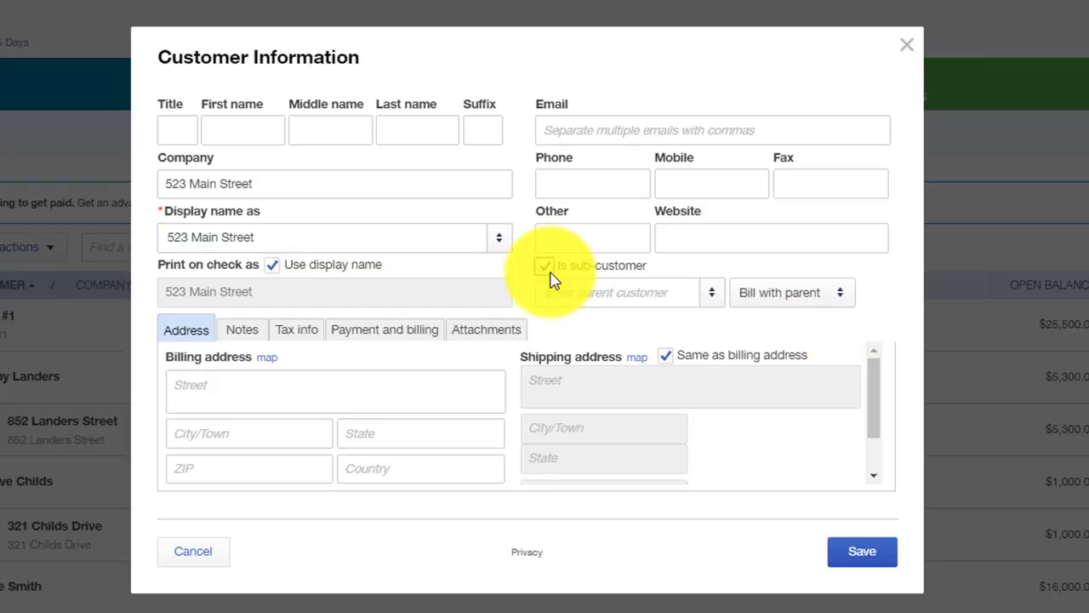
left_click(607, 294)
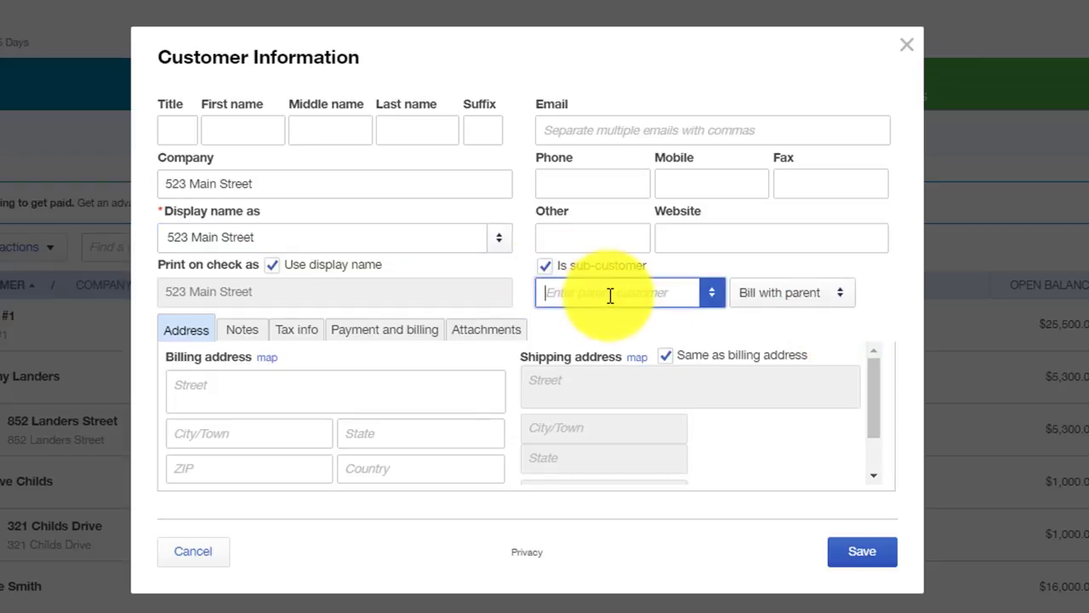
type("Jill")
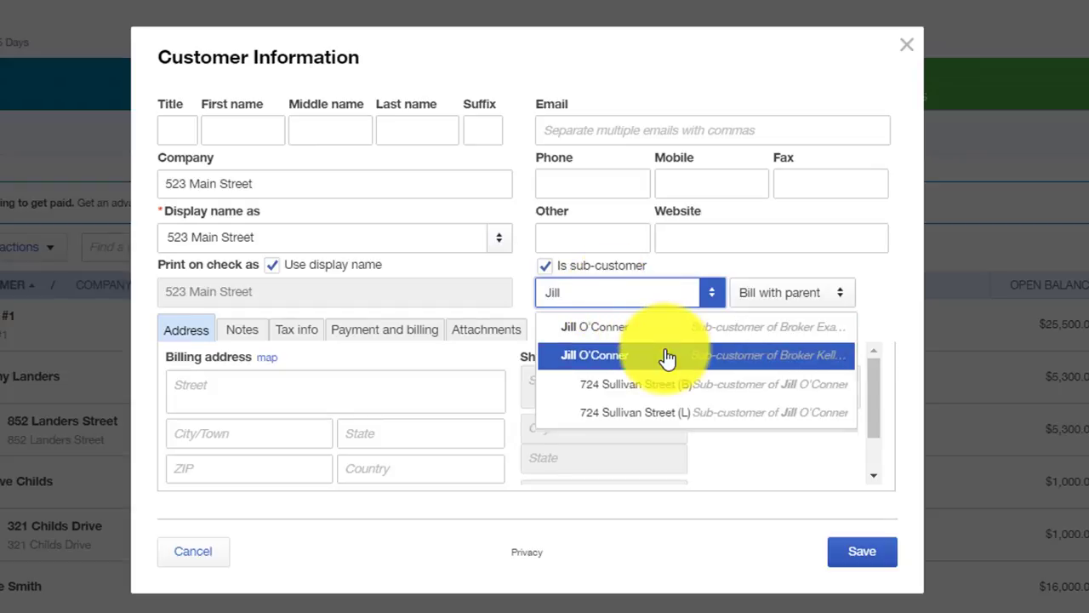
left_click(665, 339)
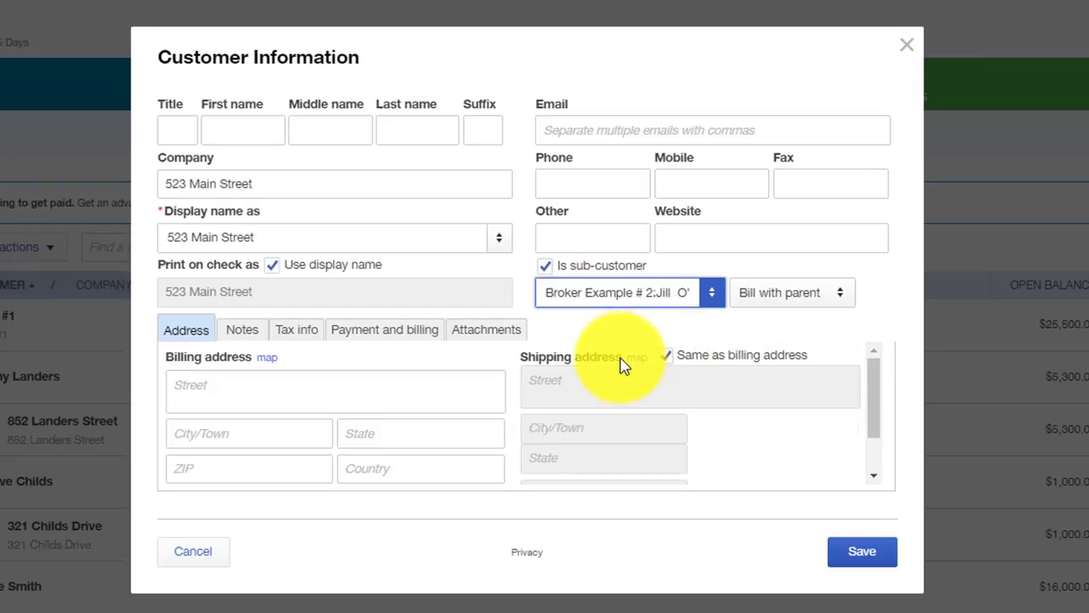
left_click(864, 558)
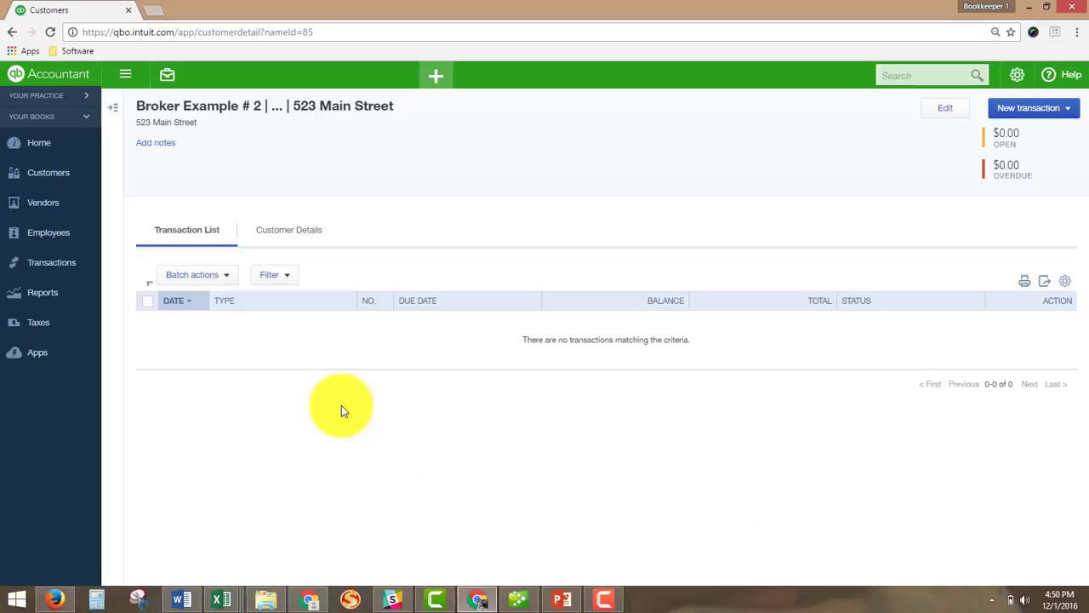
left_click(59, 175)
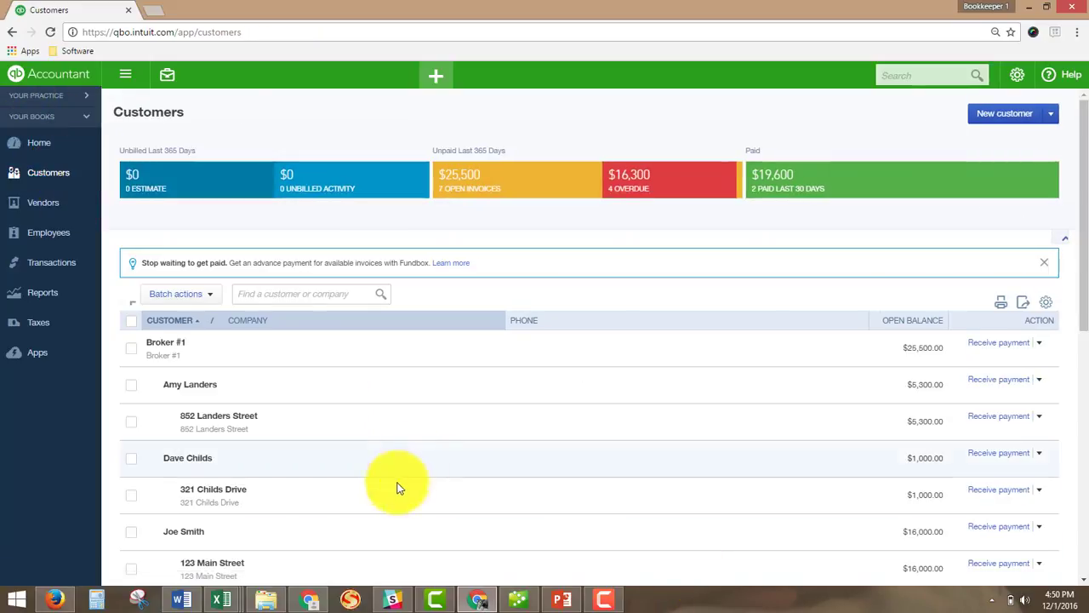
scroll(397, 485, "down", 6)
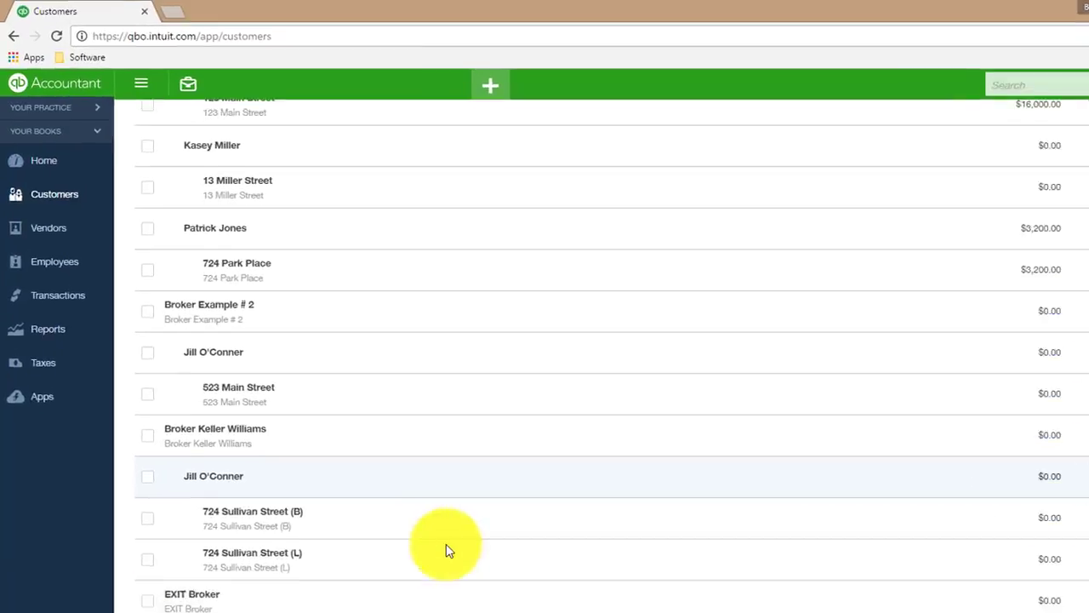
scroll(450, 551, "down", 1)
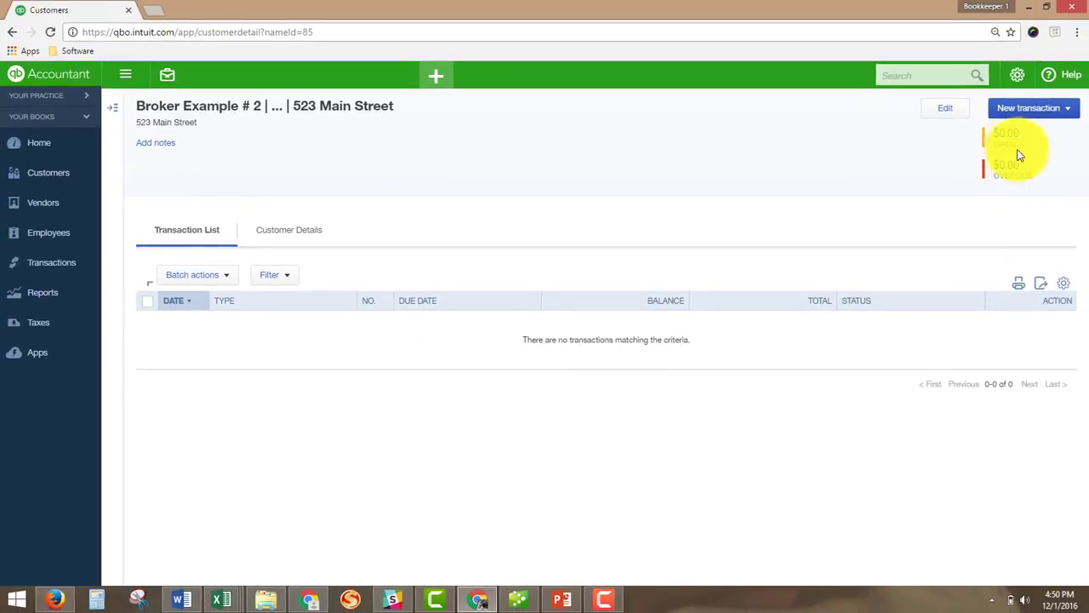
Append (B) to the address customer's company and display name and save.
left_click(946, 110)
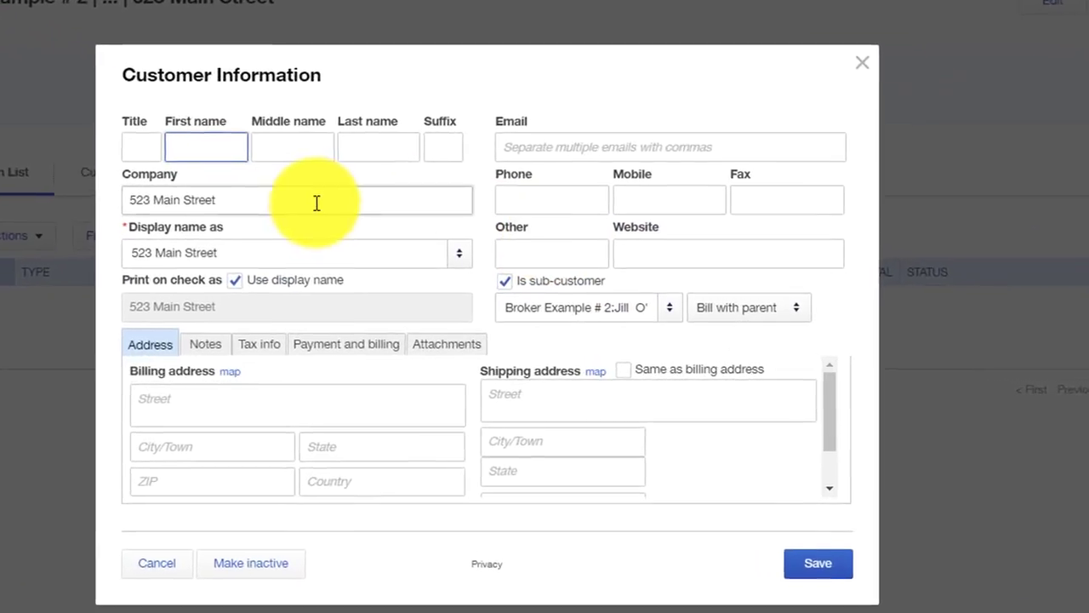
triple_click(422, 252)
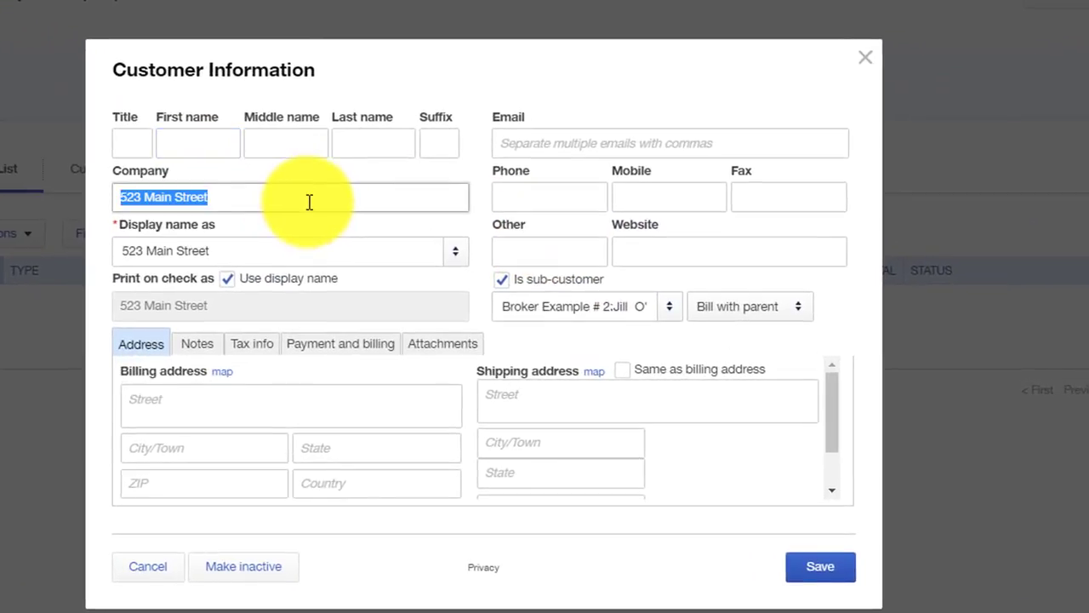
left_click(312, 204)
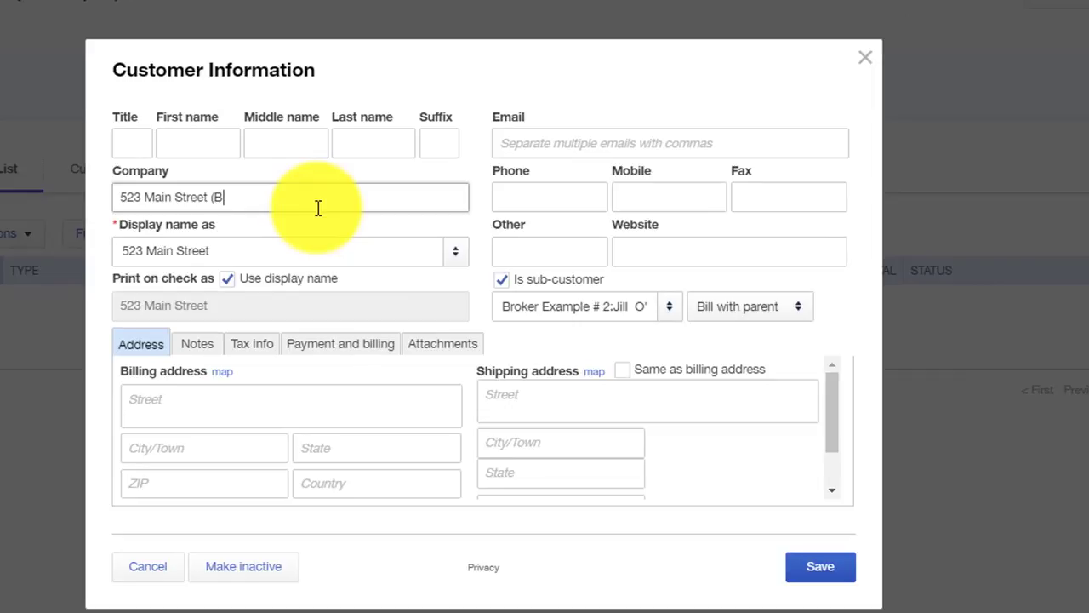
type("(B)")
key("Tab")
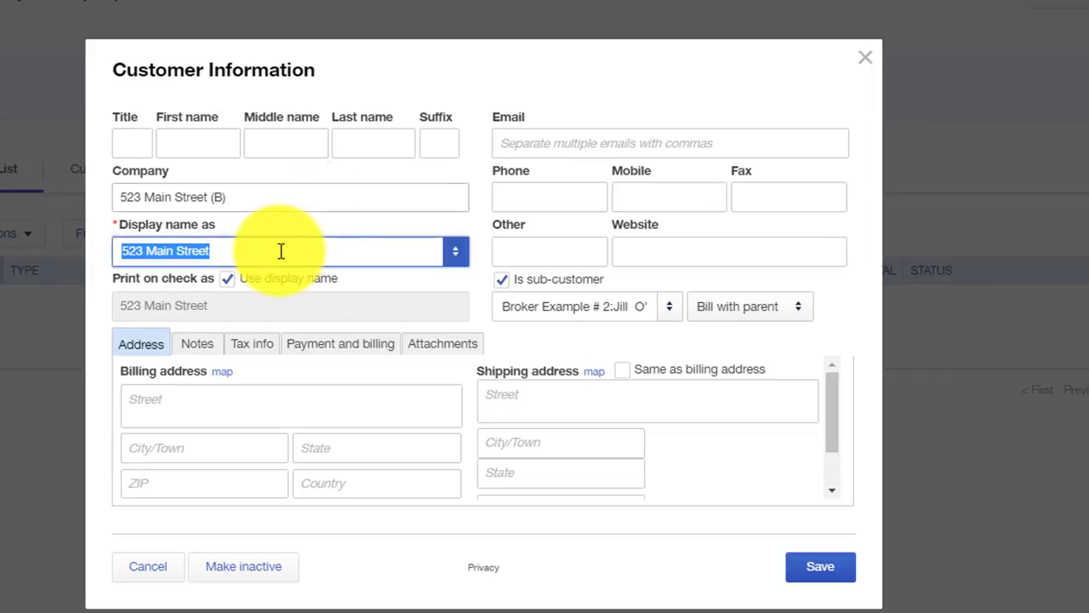
left_click(303, 260)
type("(B)")
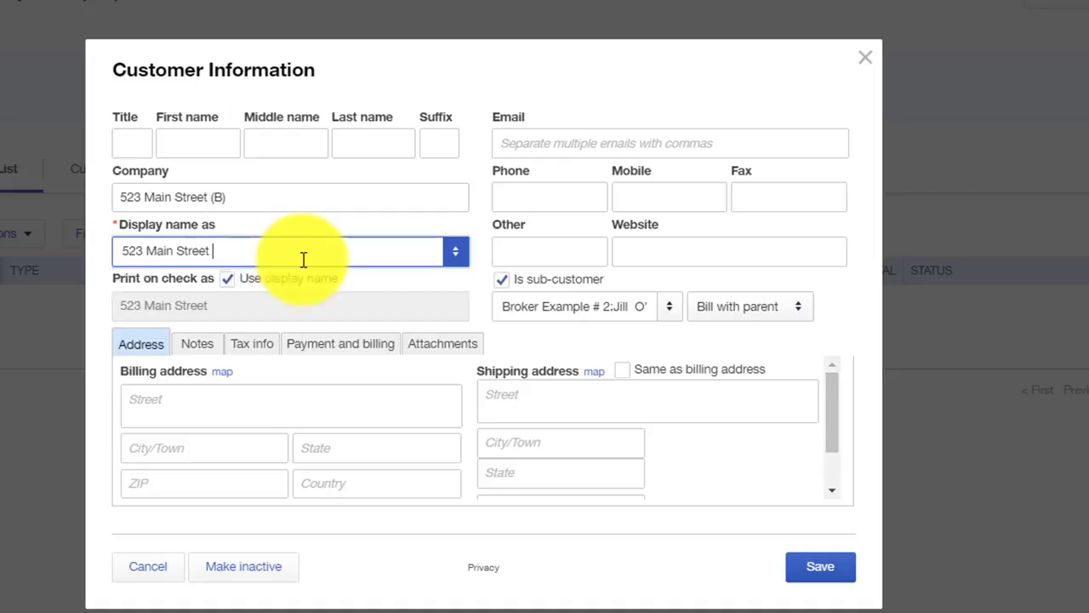
left_click(819, 567)
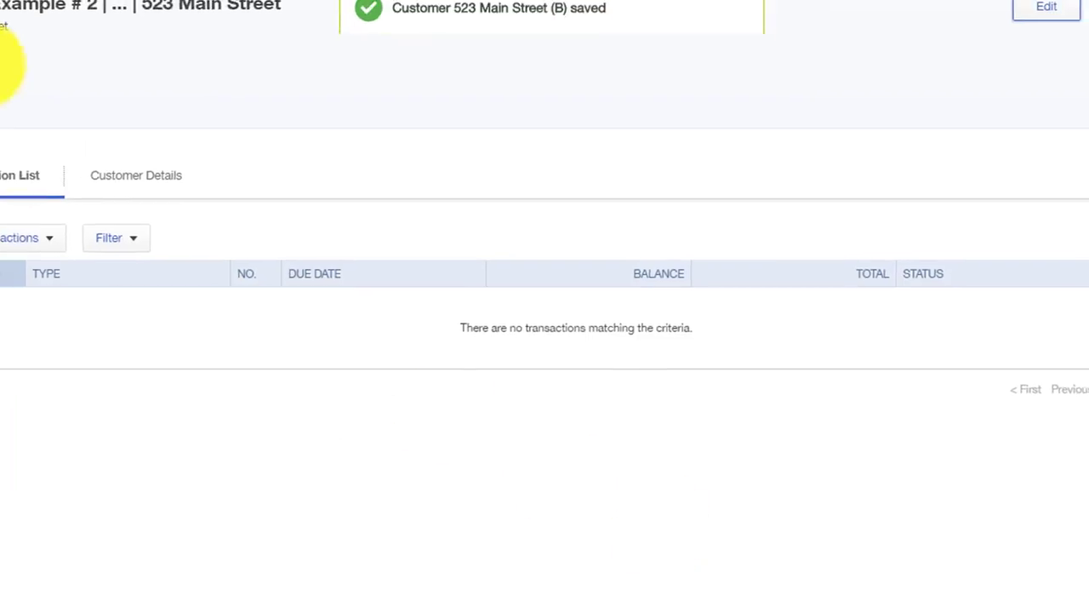
left_click(66, 186)
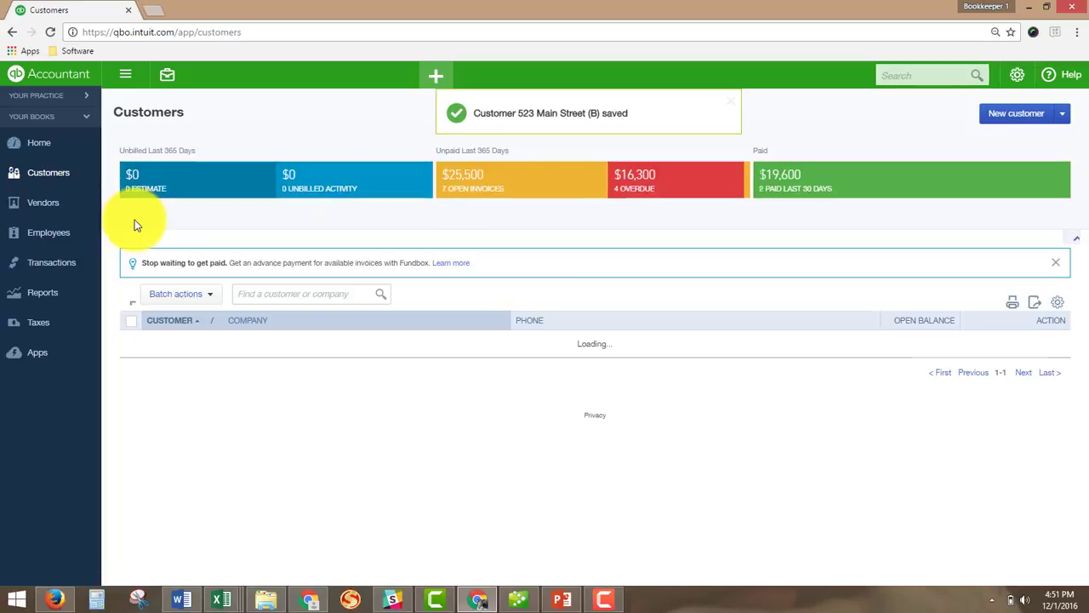
scroll(131, 223, "down", 5)
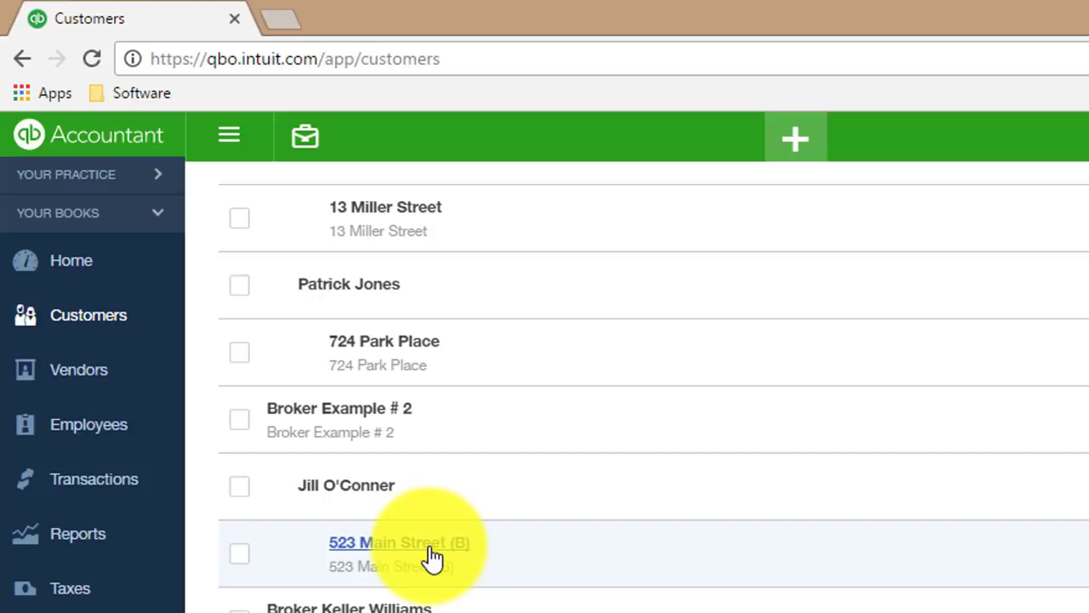
scroll(93, 314, "up", 10)
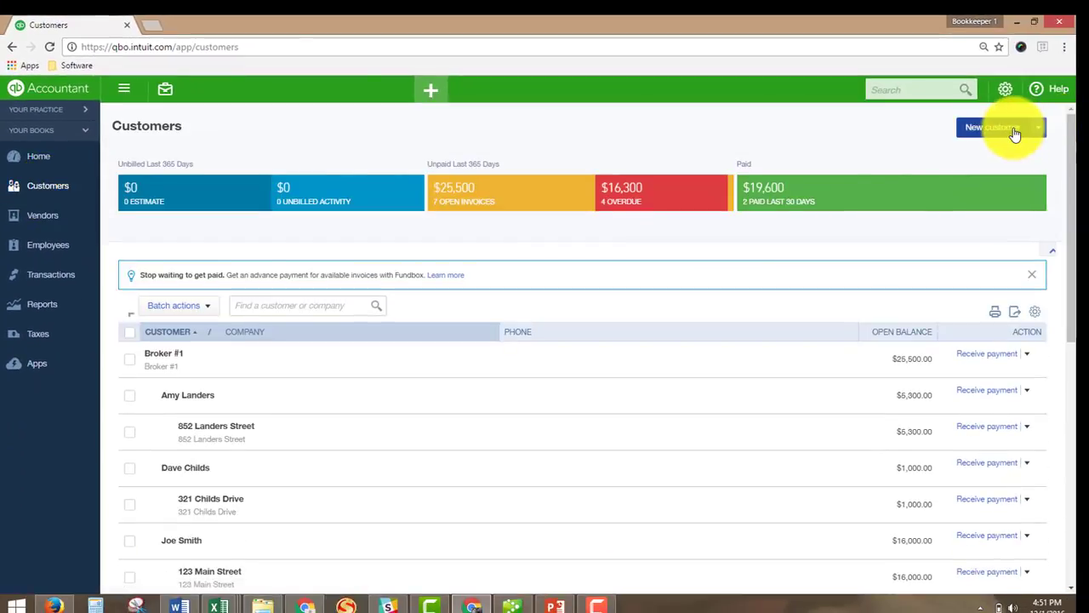
Start a new customer named with the property address, adding (L) to the display name.
left_click(1014, 134)
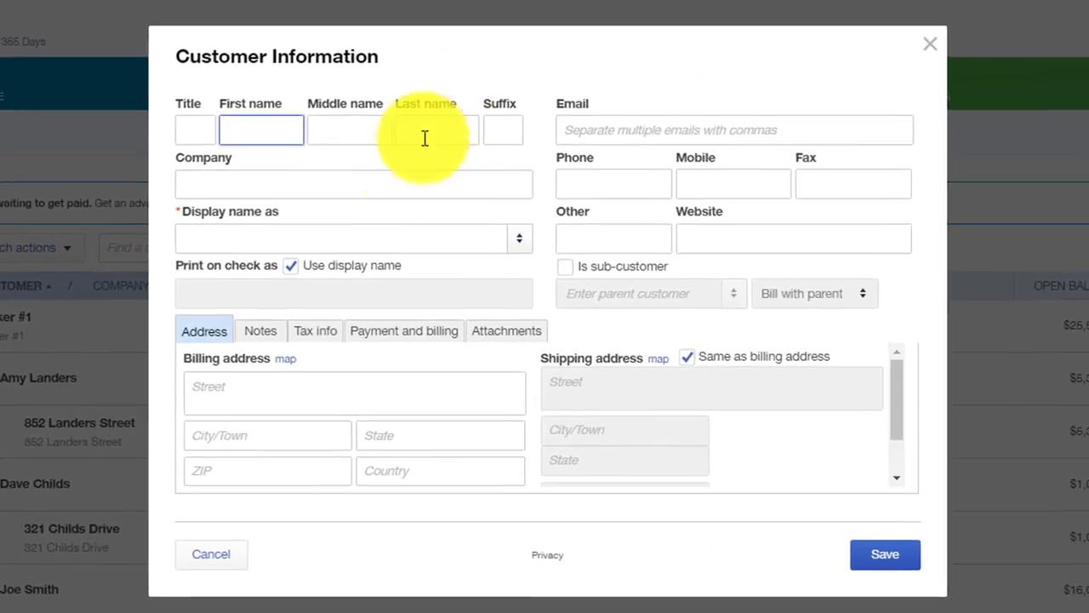
left_click(431, 264)
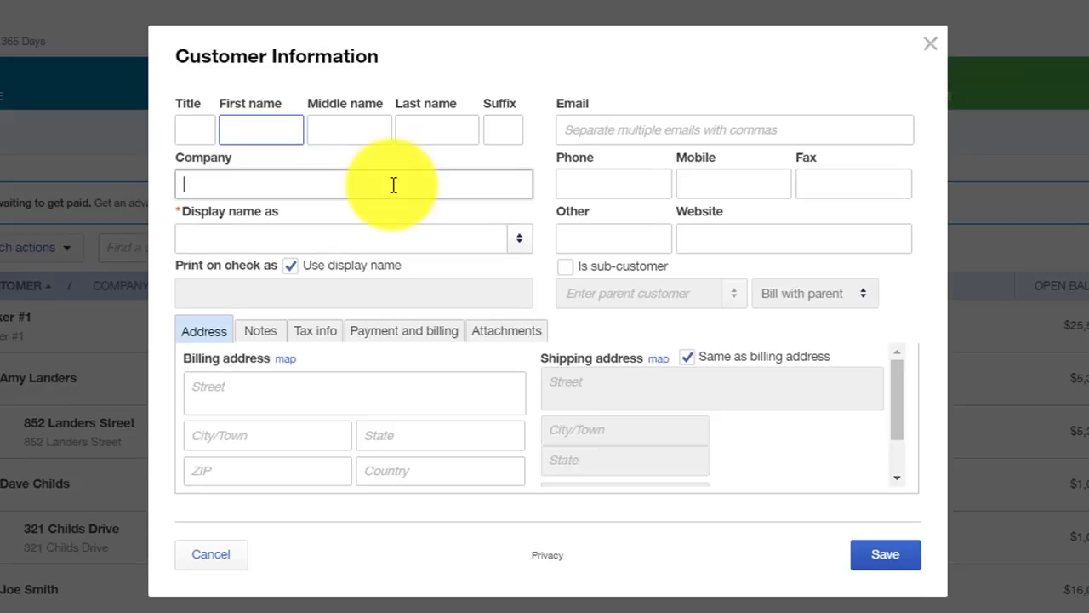
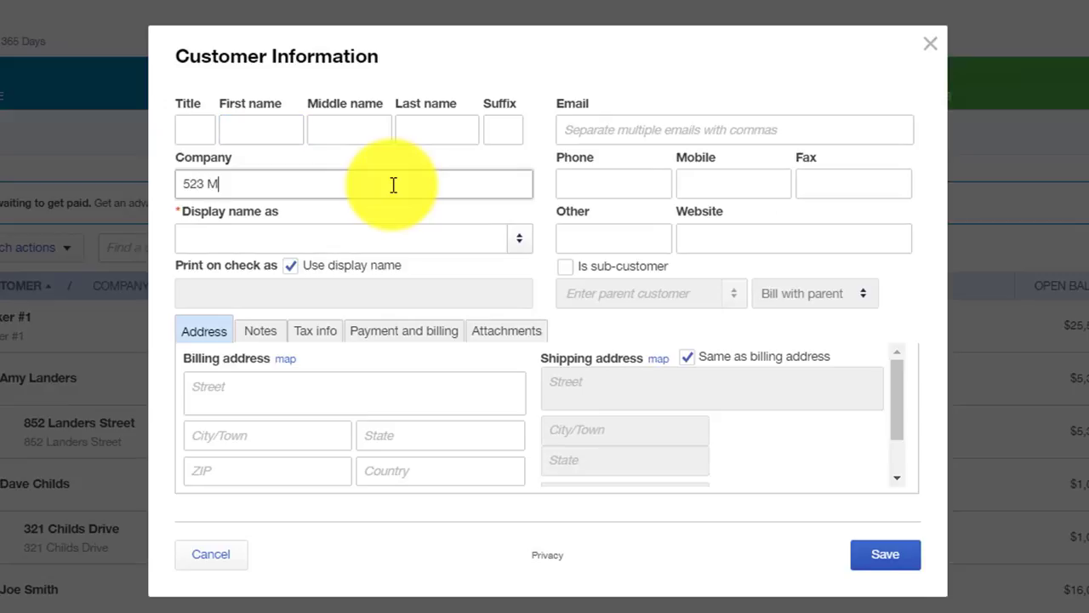
key("Tab")
triple_click(393, 185)
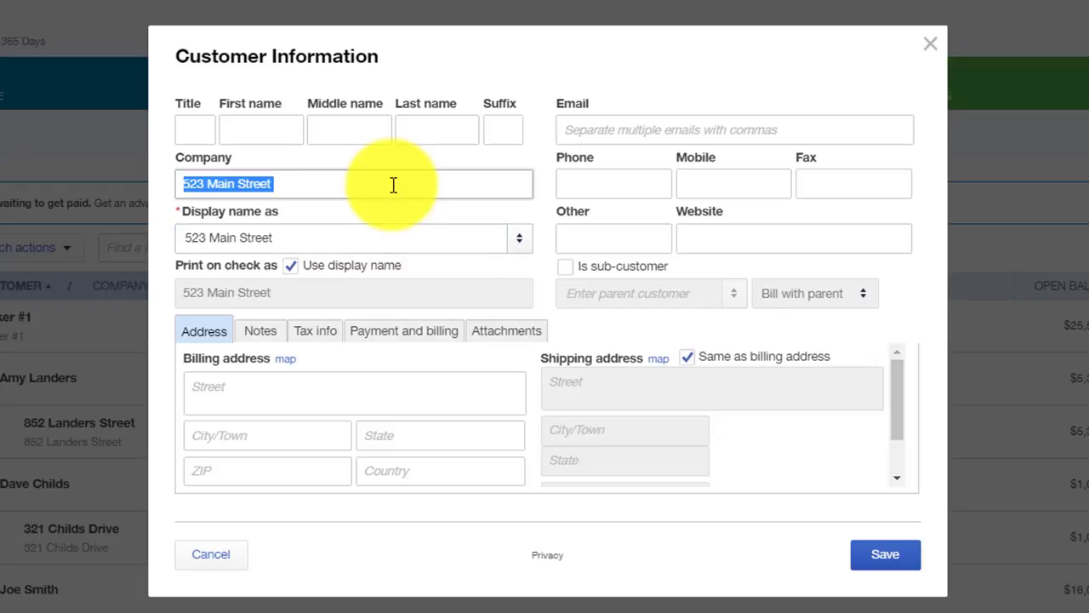
key("End")
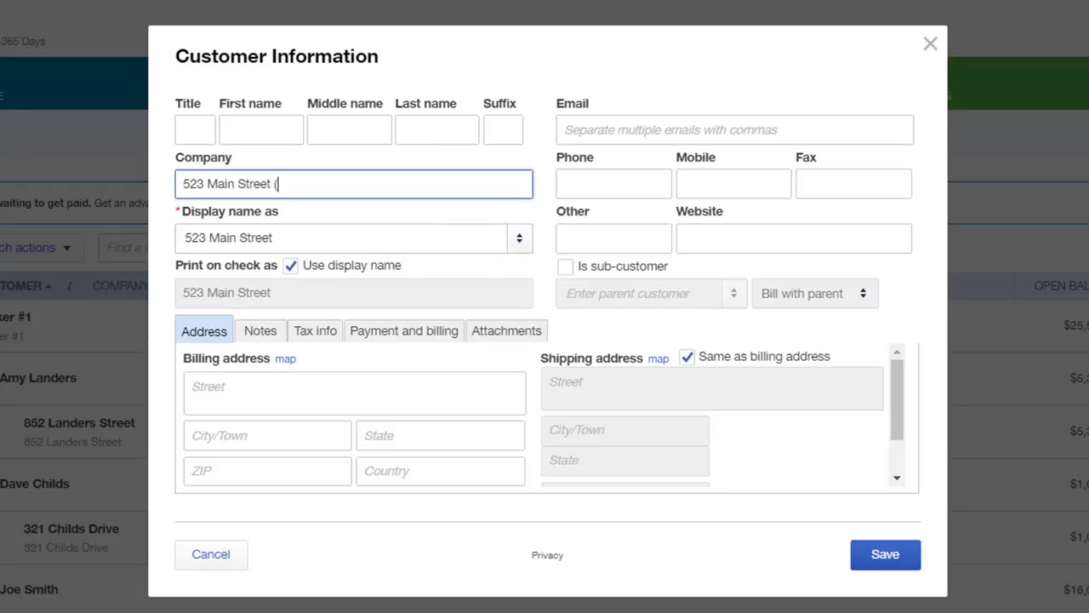
key("Tab")
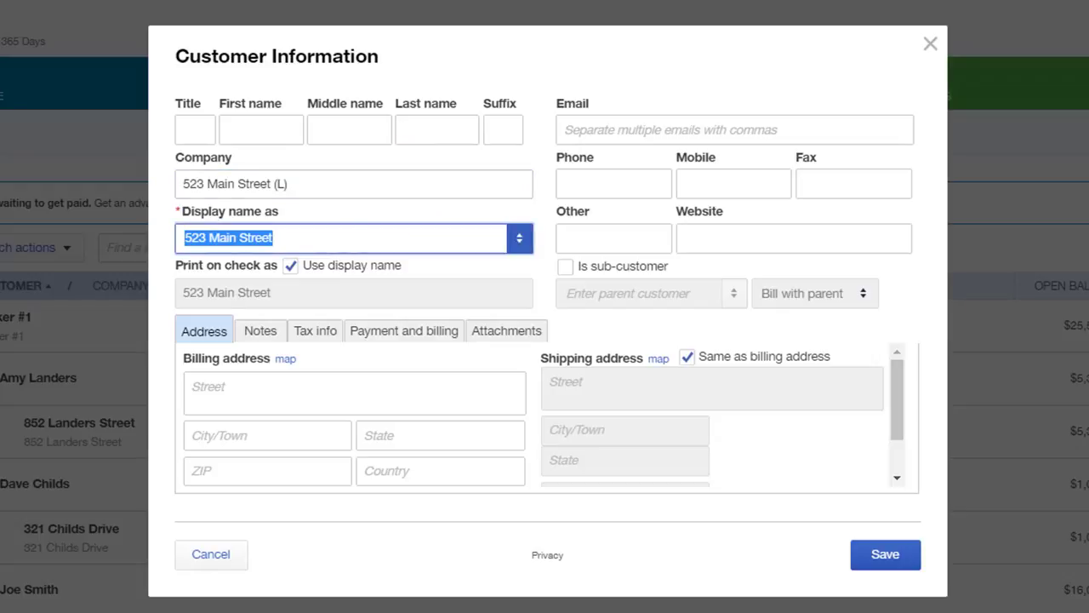
left_click(367, 246)
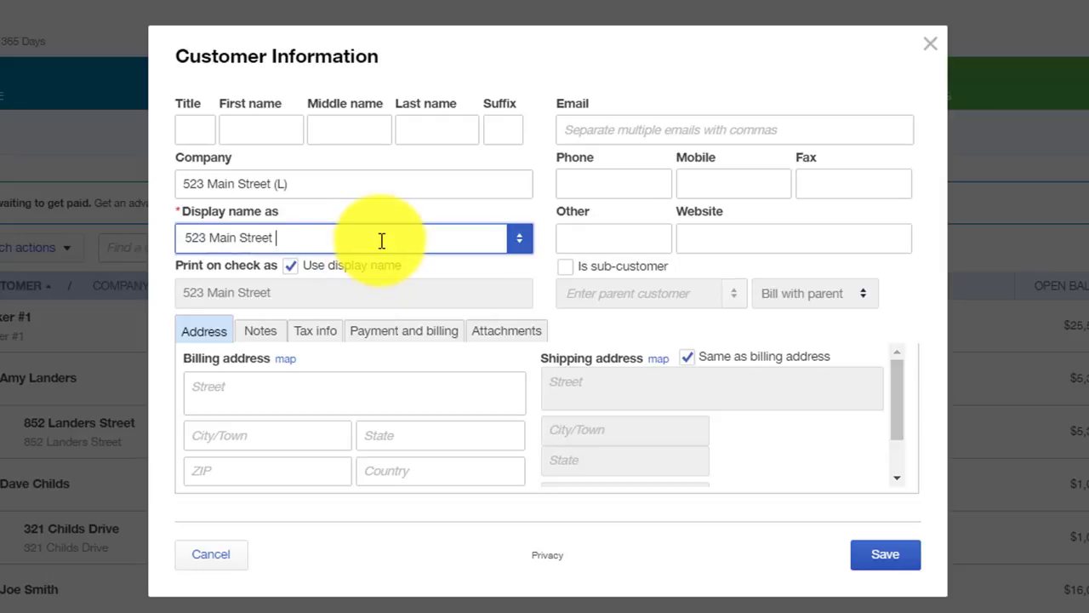
type("(L)")
key("Tab")
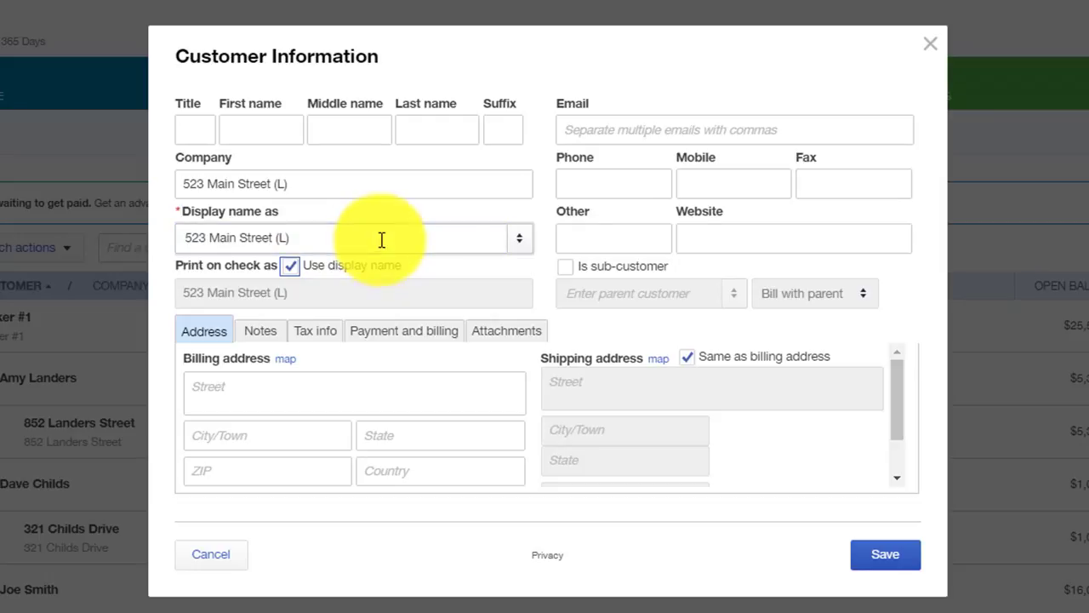
Make the (L) address a sub-customer of the individual under Broker Example # 2, and save.
left_click(569, 267)
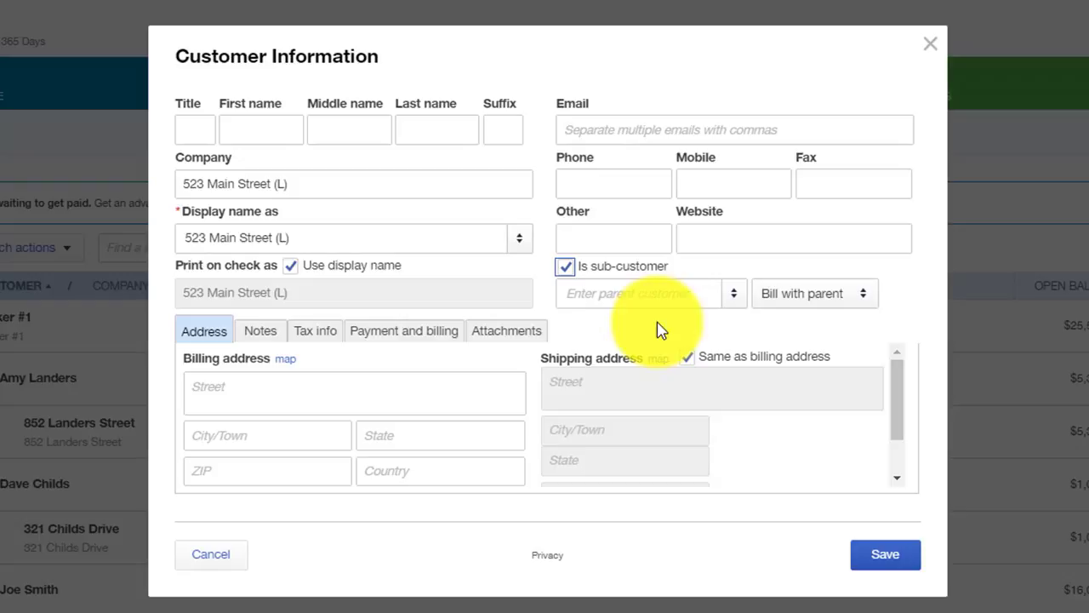
left_click(722, 294)
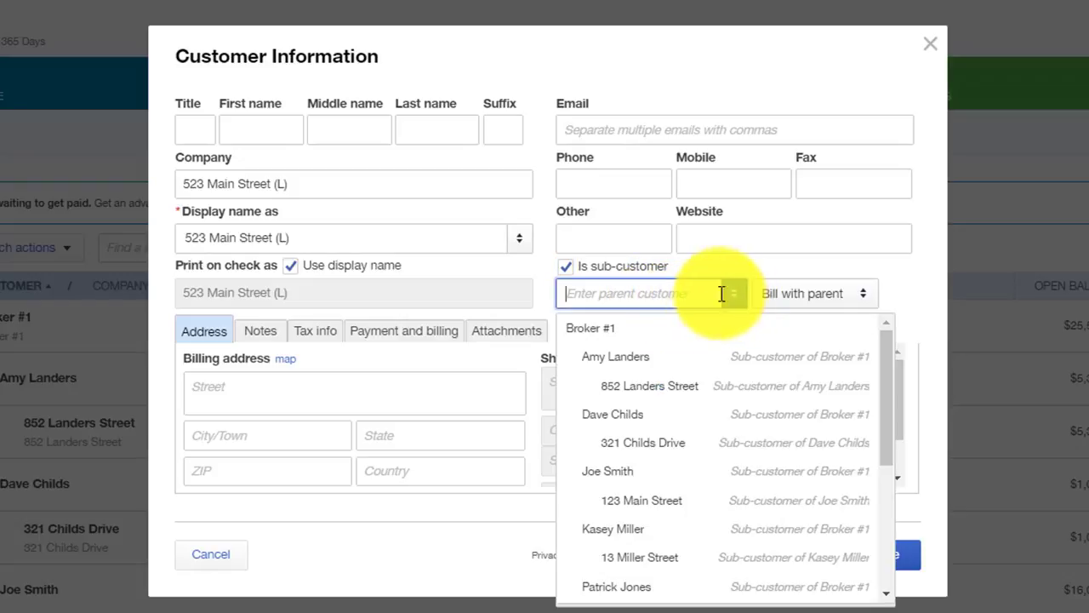
scroll(691, 485, "down", 4)
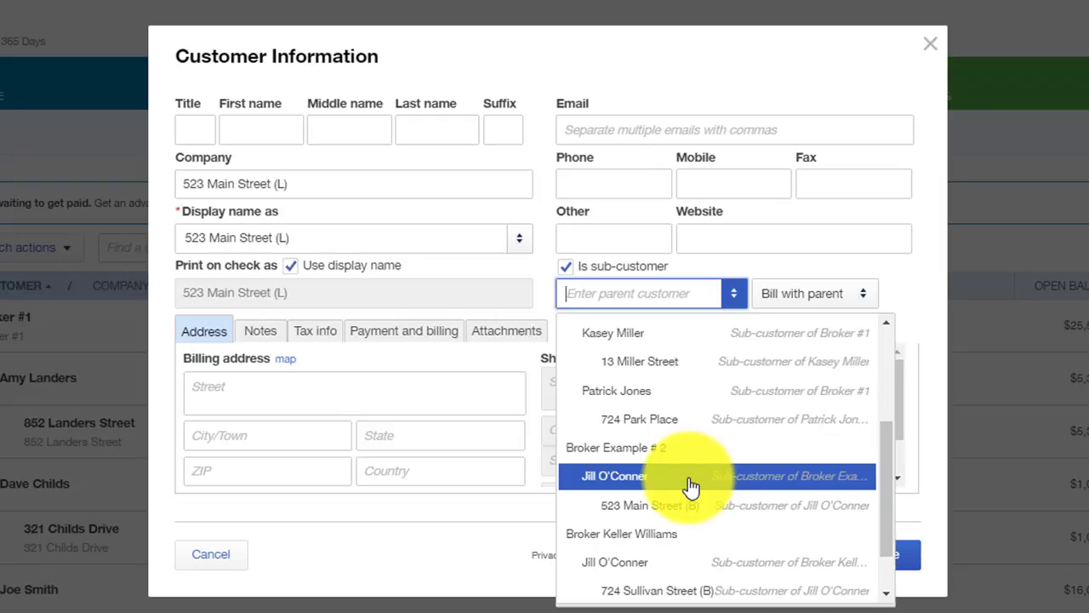
left_click(691, 478)
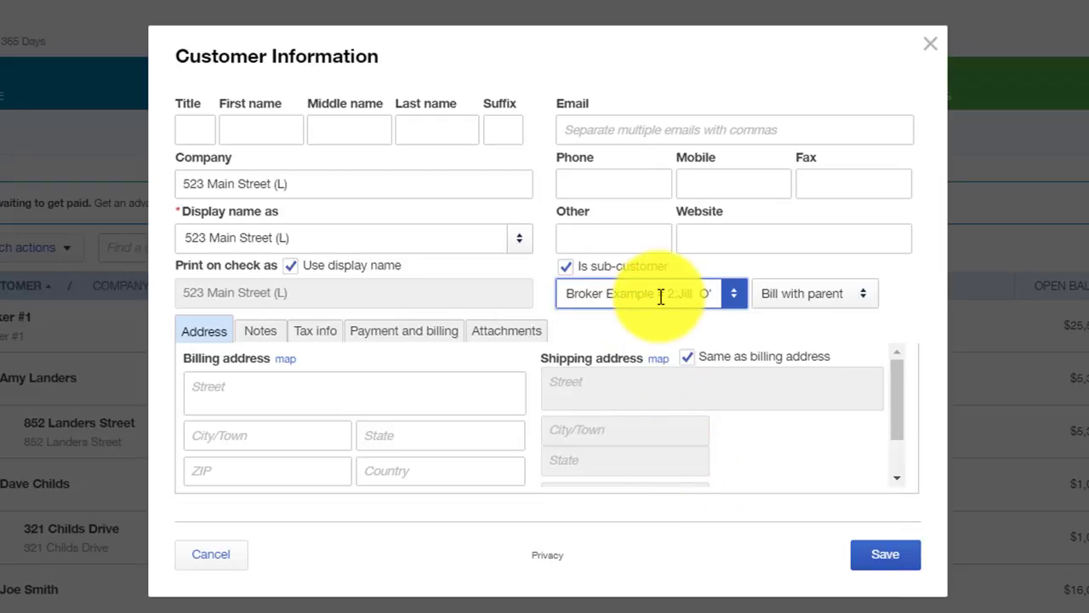
left_click(875, 554)
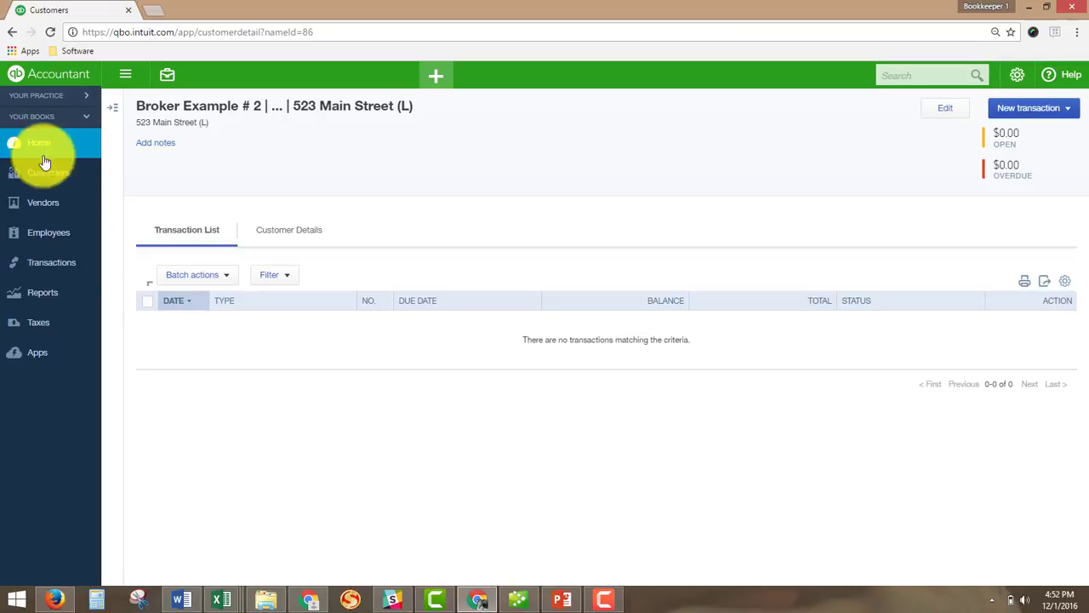
Scroll the Customers list to Broker Example # 2 and its nested (B) and (L) sub-customers.
left_click(60, 184)
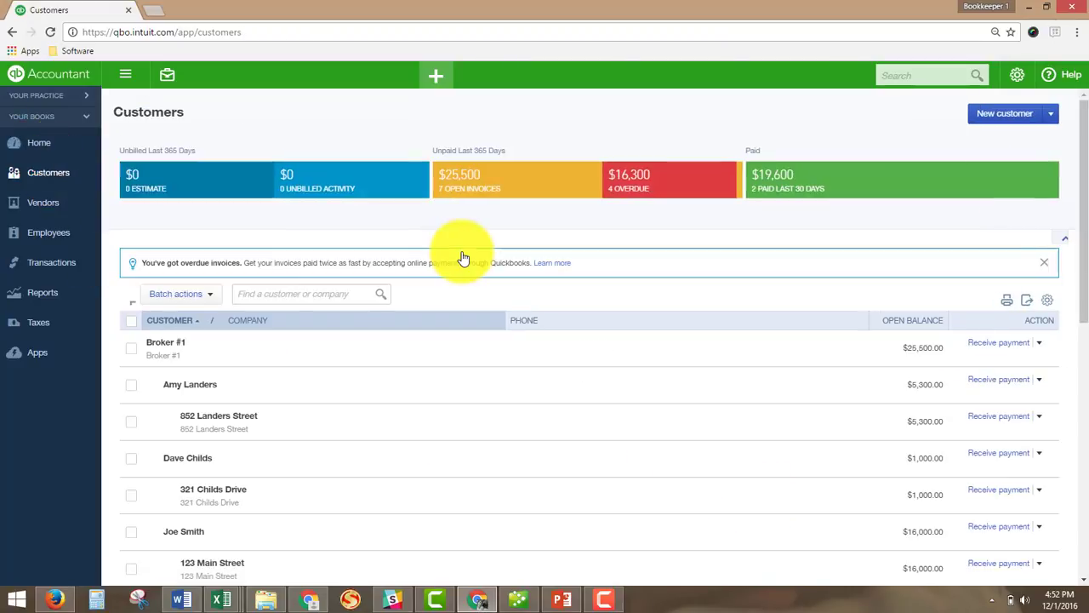
scroll(467, 281, "down", 5)
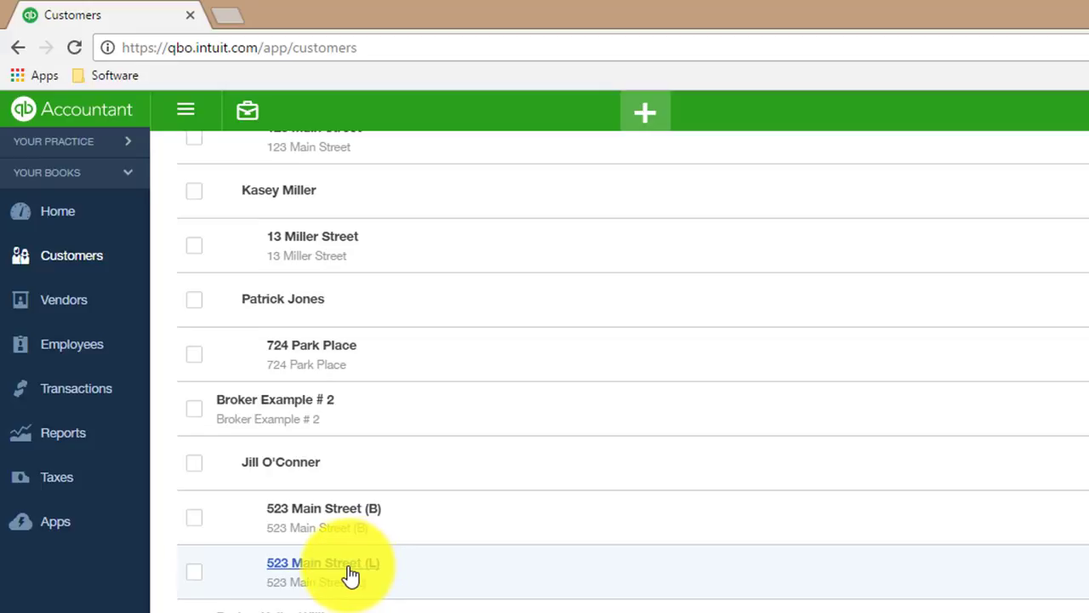
scroll(345, 557, "up", 4)
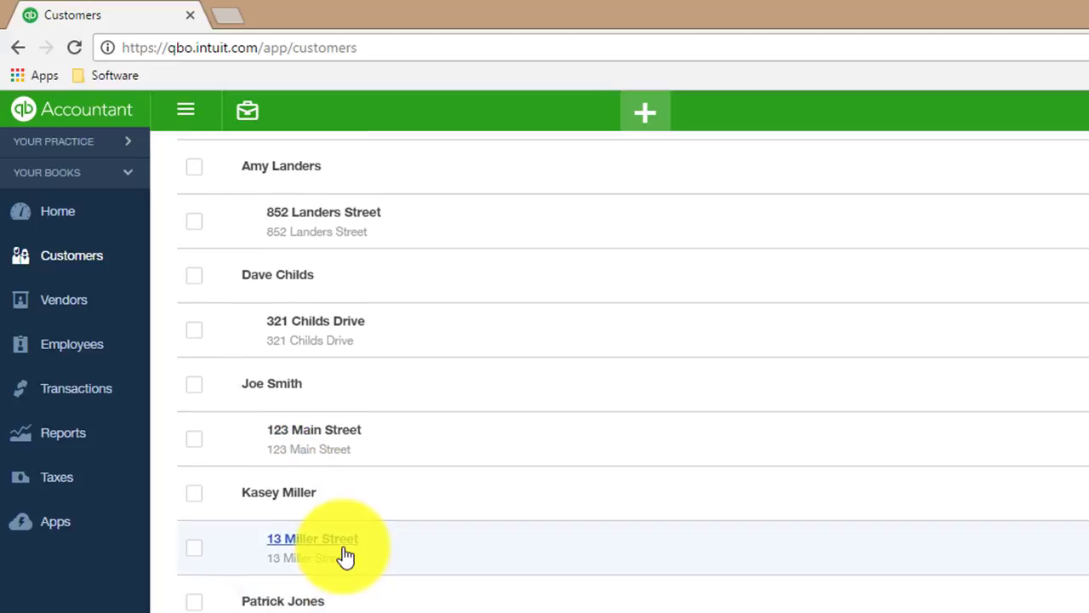
scroll(344, 554, "down", 5)
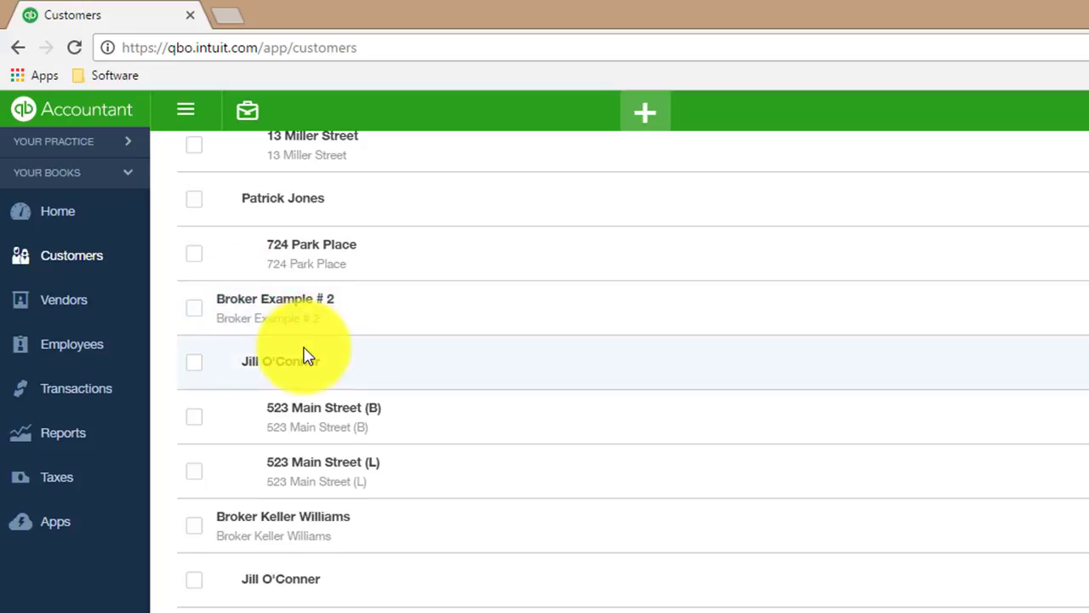
scroll(303, 357, "up", 7)
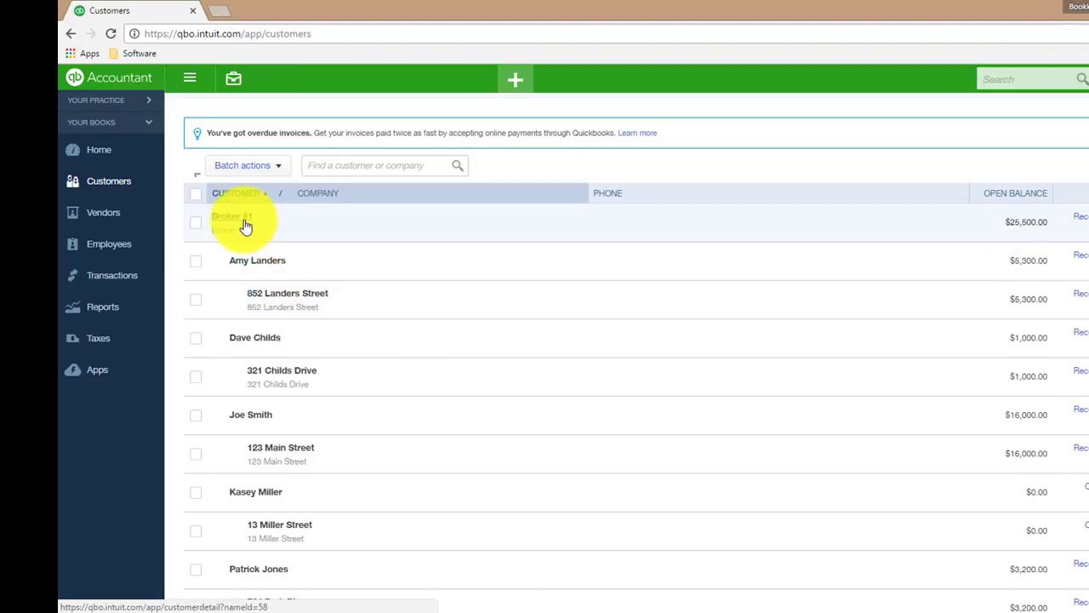
scroll(260, 234, "down", 1)
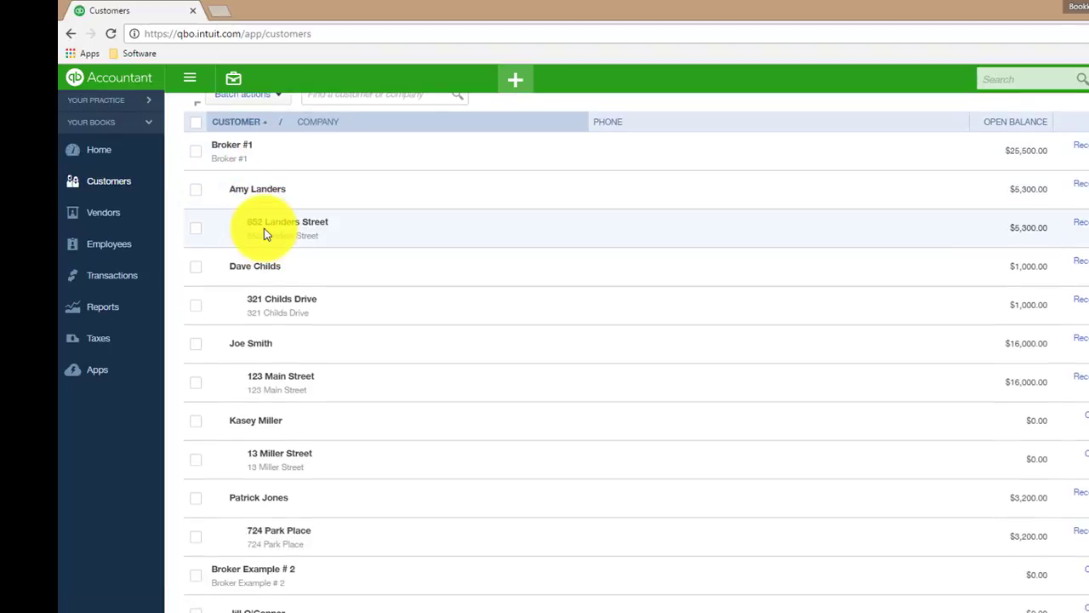